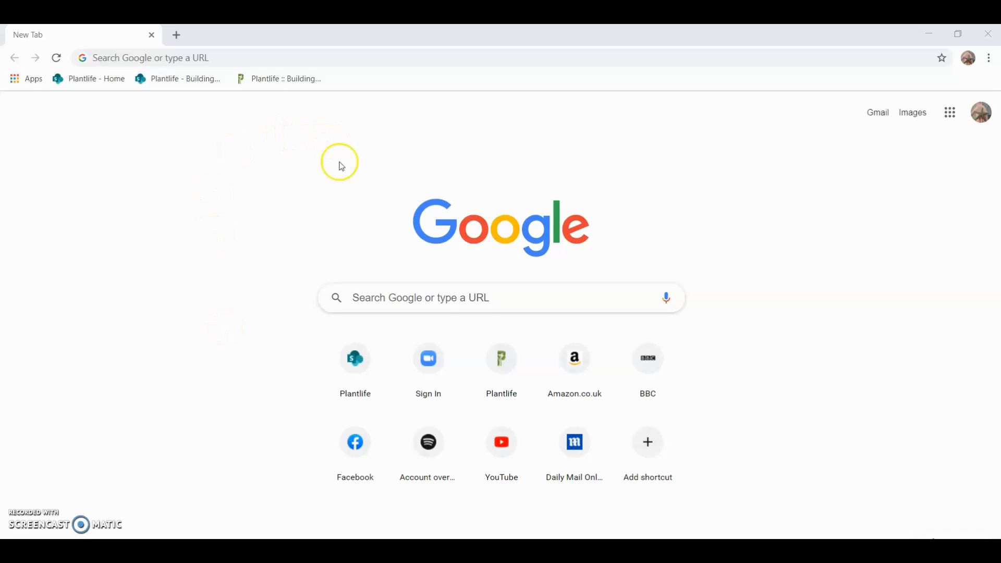
Step: Open the web address bit.ly/2DPpkS9 for the Building Resilience in South West Woodlands page
left_click(280, 58)
type("bi")
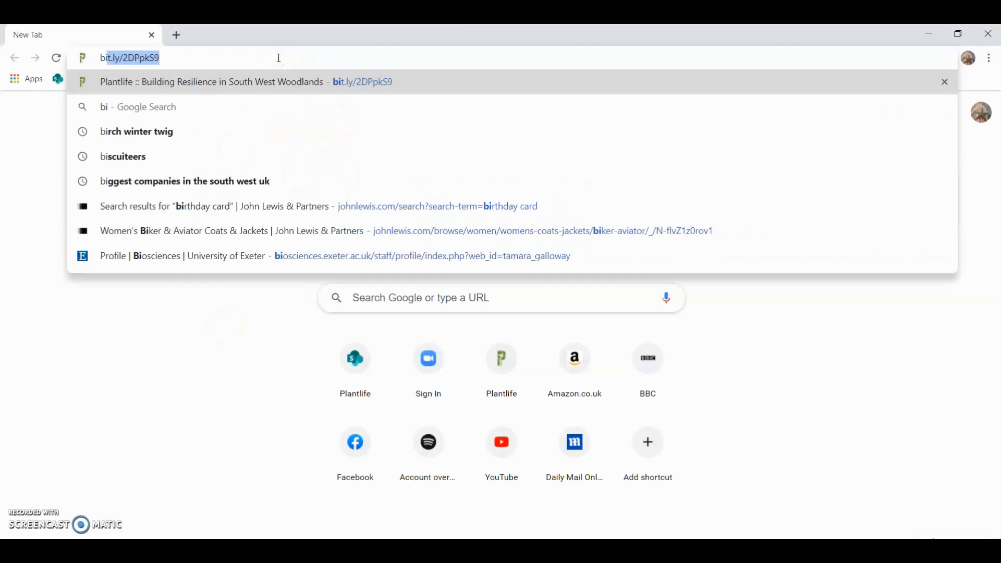
type("t")
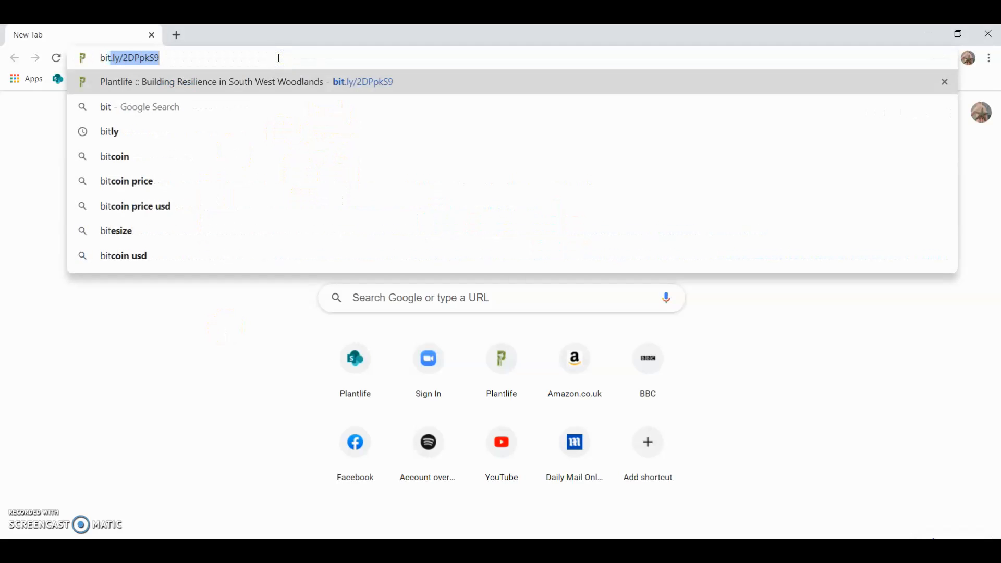
type(".ly")
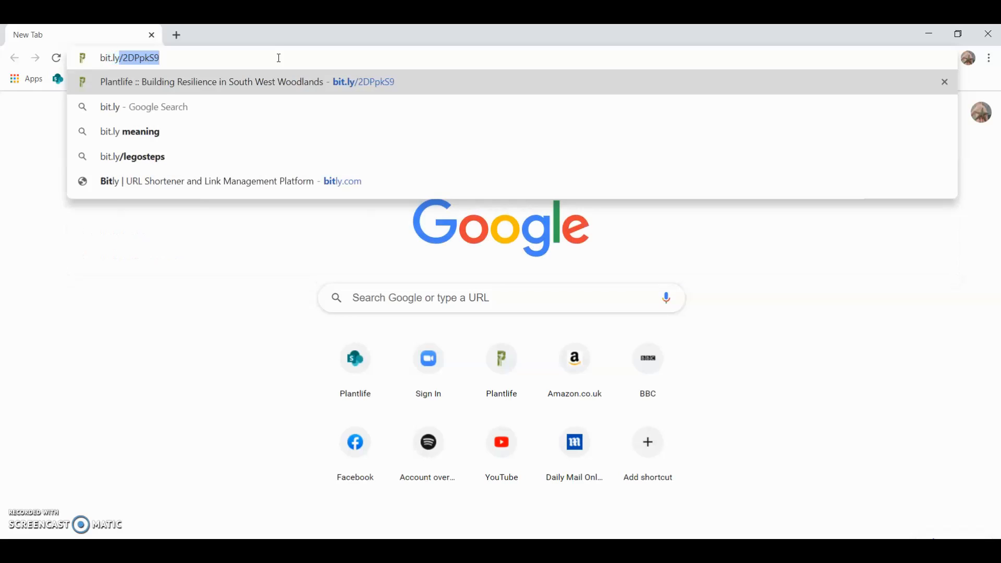
type("/2DP")
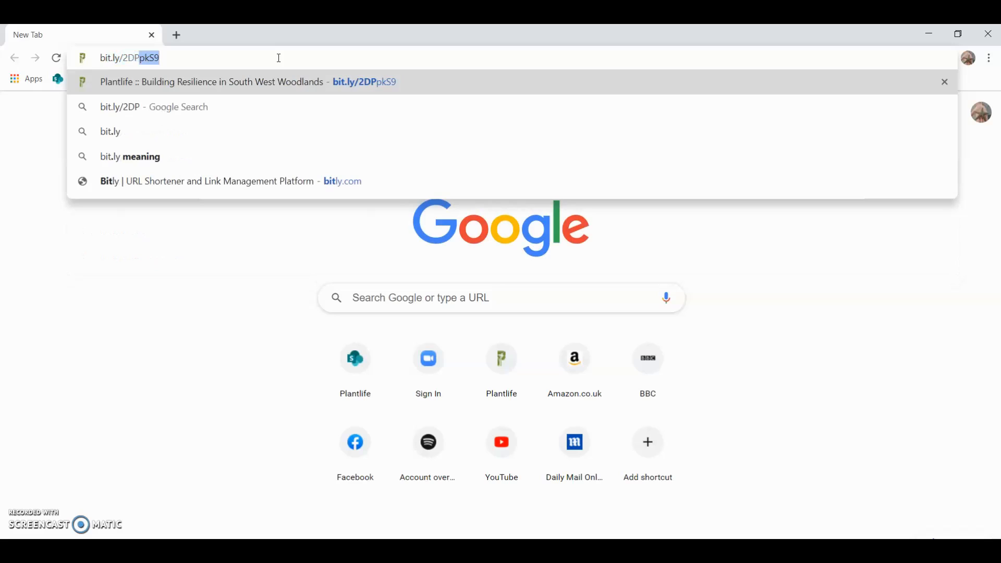
type("pk")
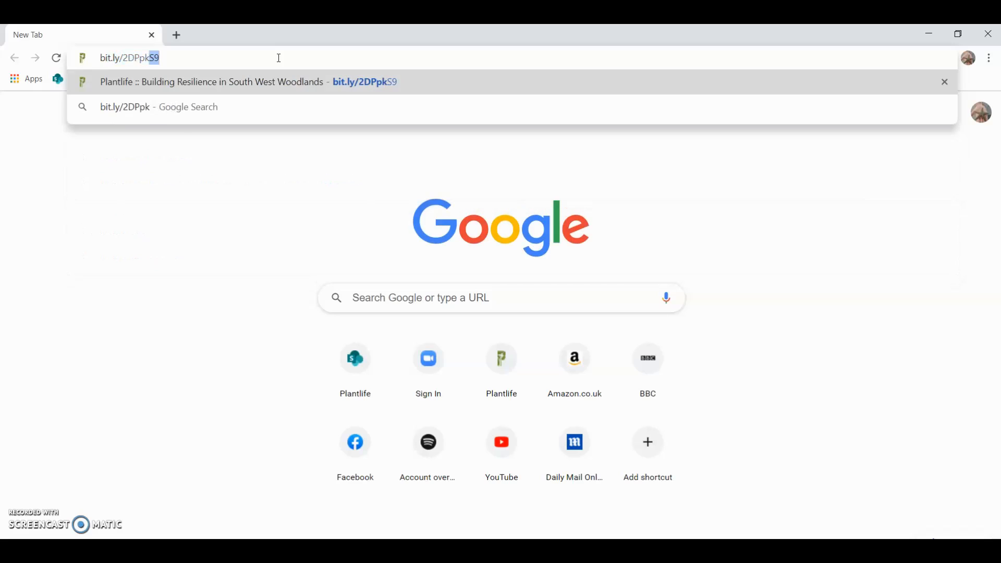
type("S9")
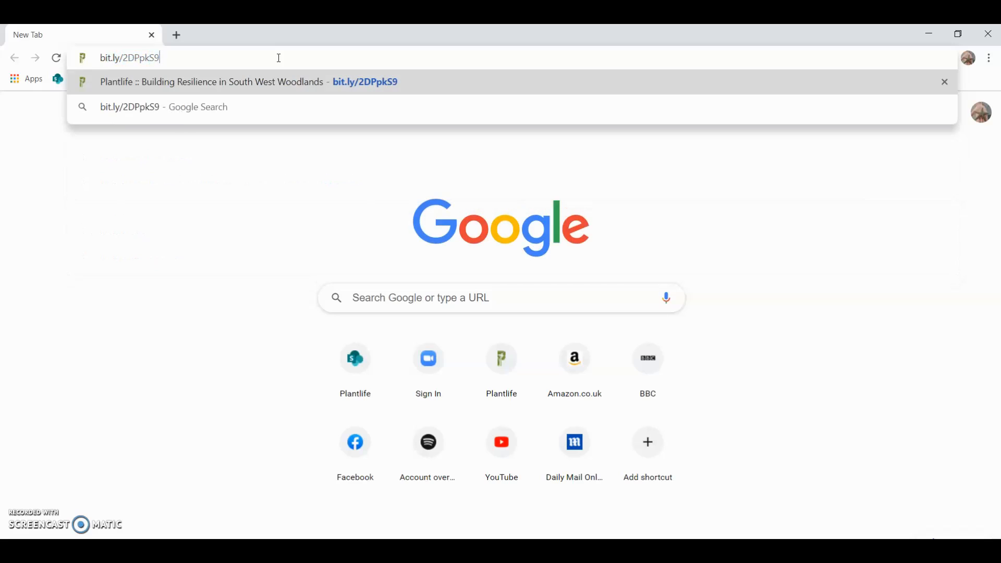
key("Return")
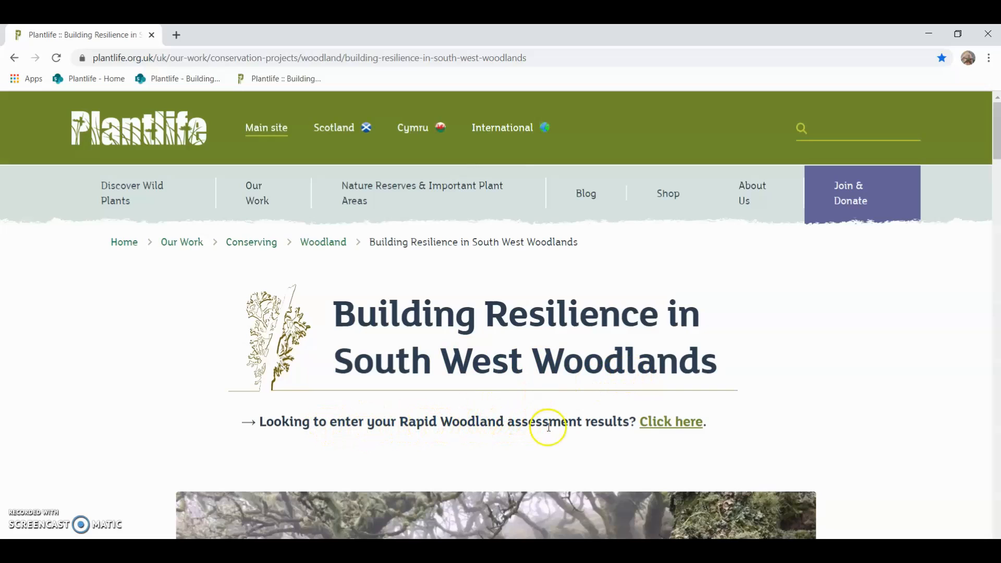
Step: Go to the Rapid Woodland Assessment page, start submitting results and choose the Building Resilience in South West Woodlands form
left_click(668, 422)
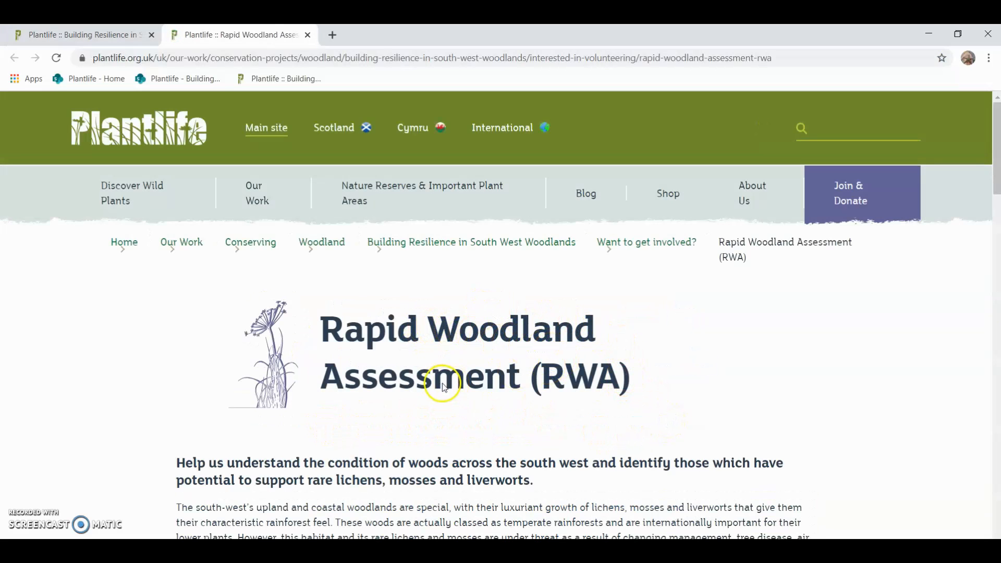
scroll(538, 393, "down", 3)
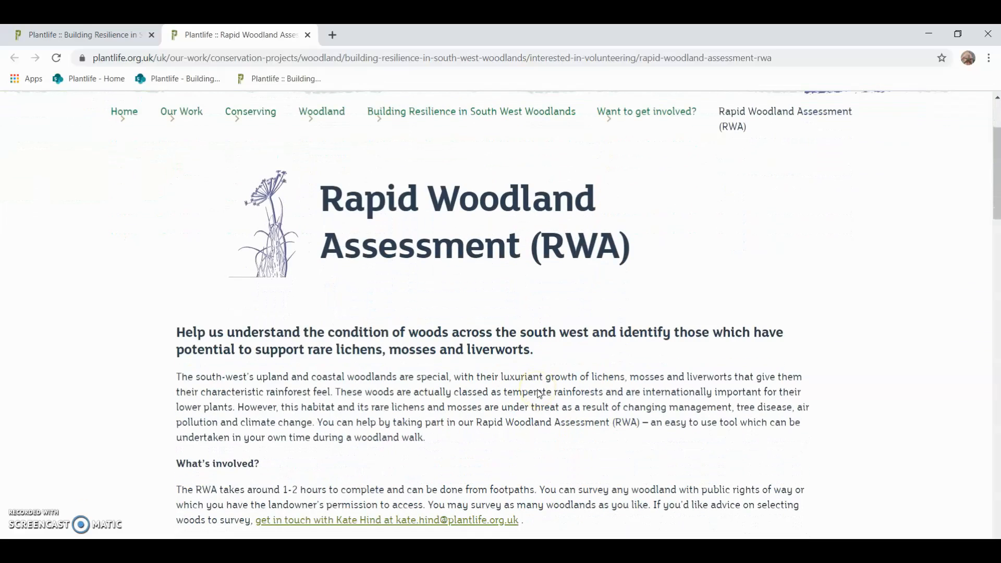
scroll(440, 326, "down", 6)
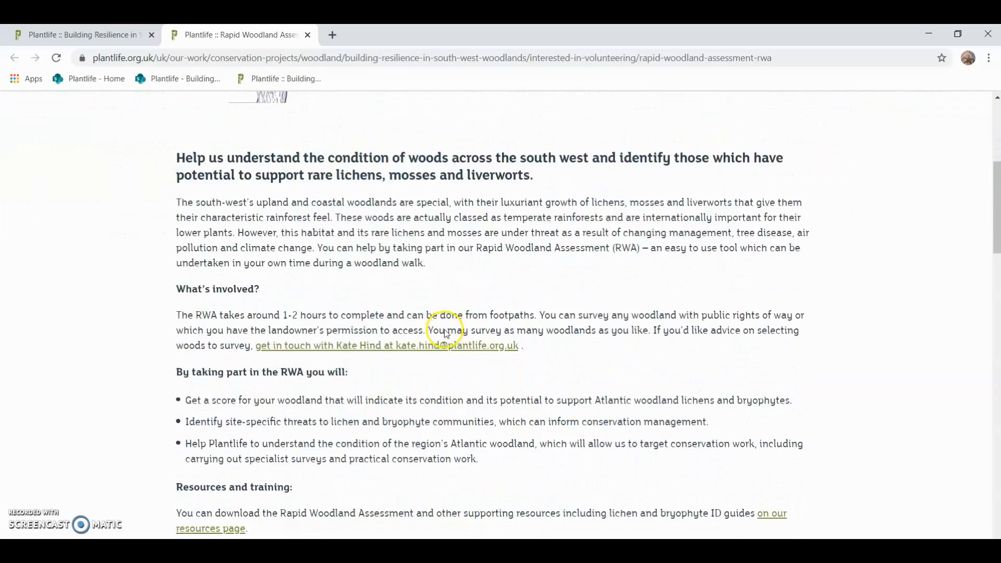
scroll(449, 337, "down", 5)
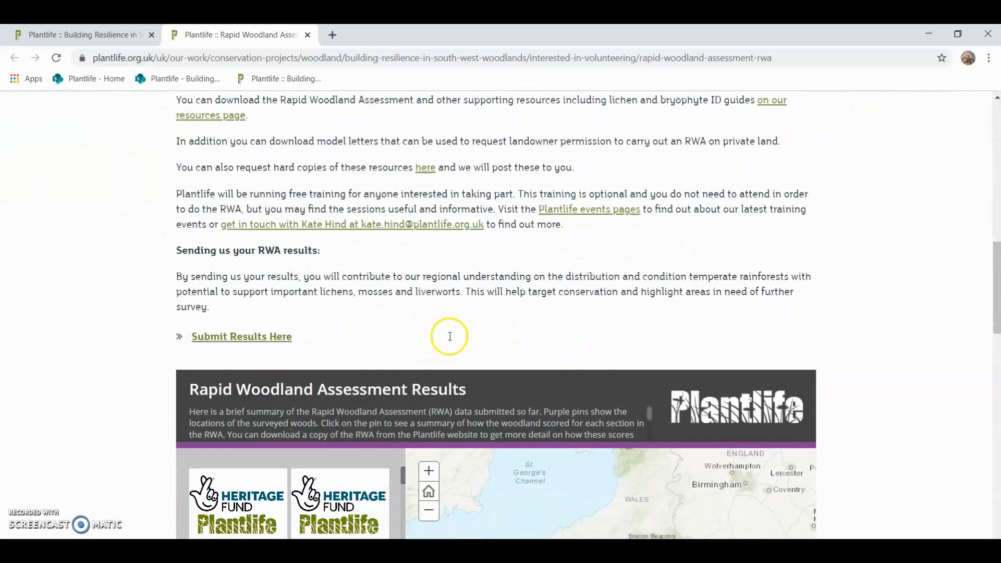
left_click(262, 339)
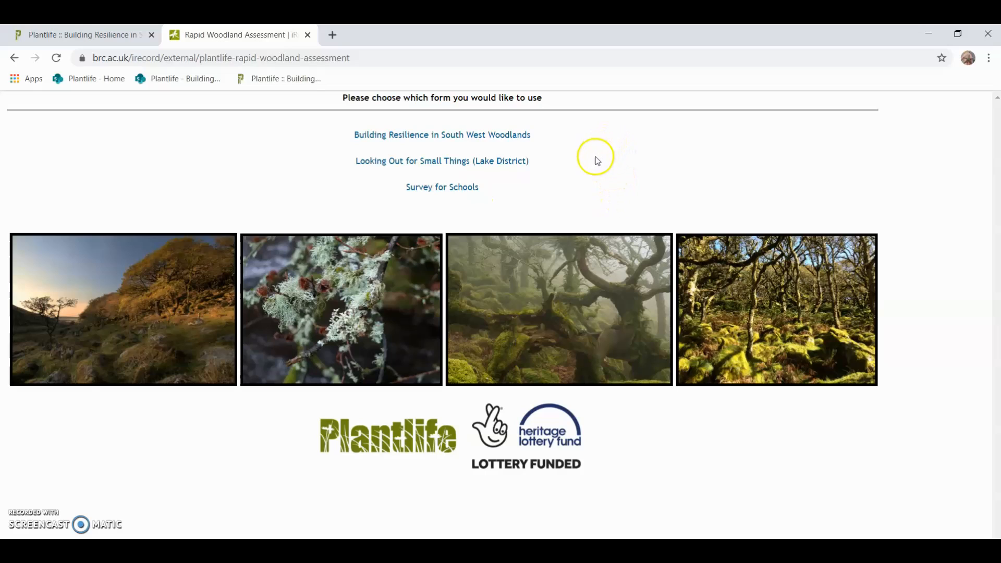
left_click(433, 139)
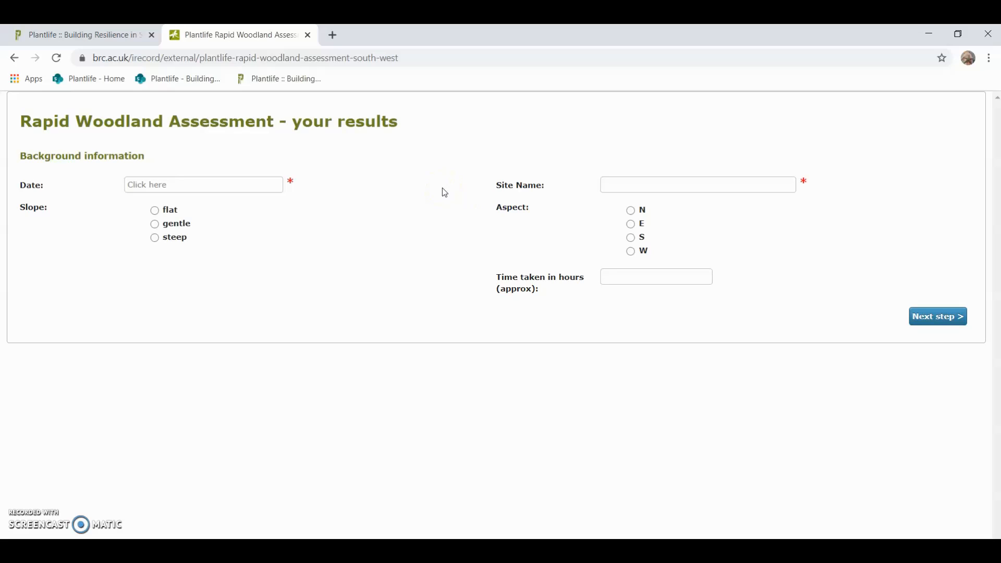
Step: Set the survey date to 21/02/2021 and the slope to flat in the background information
left_click(204, 187)
left_click(137, 289)
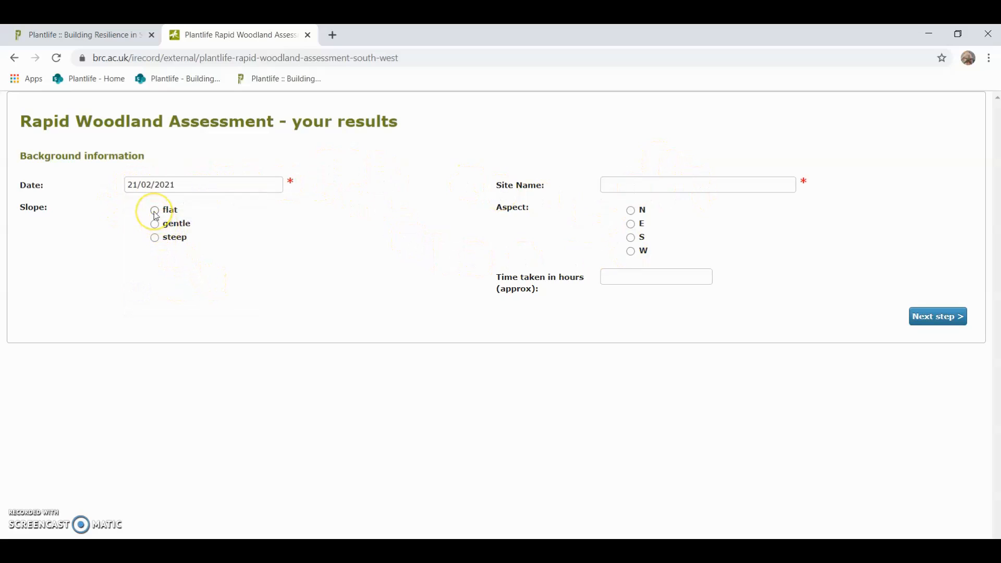
left_click(156, 212)
Step: Enter the site name "sample", aspect N and a time taken of 2 hours, and continue to the survey location page
left_click(613, 187)
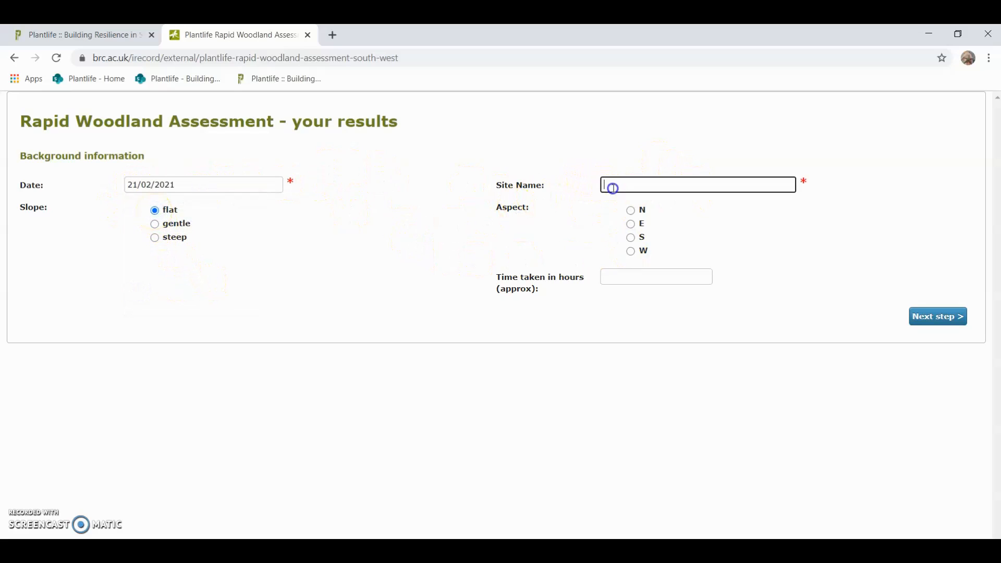
type("smaple")
key("BackSpace")
key("BackSpace")
key("BackSpace")
key("BackSpace")
key("BackSpace")
type("ample")
left_click(630, 210)
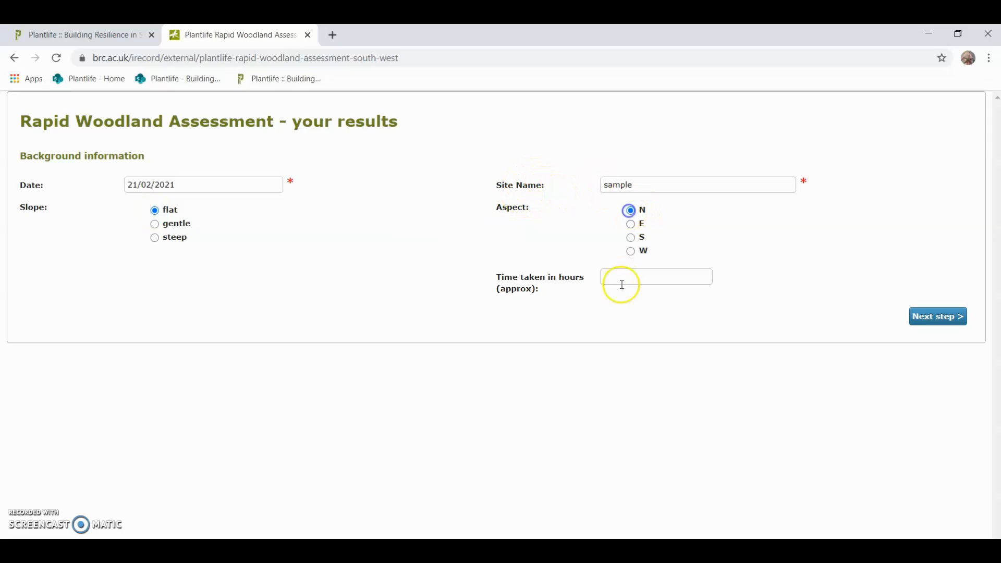
left_click(615, 285)
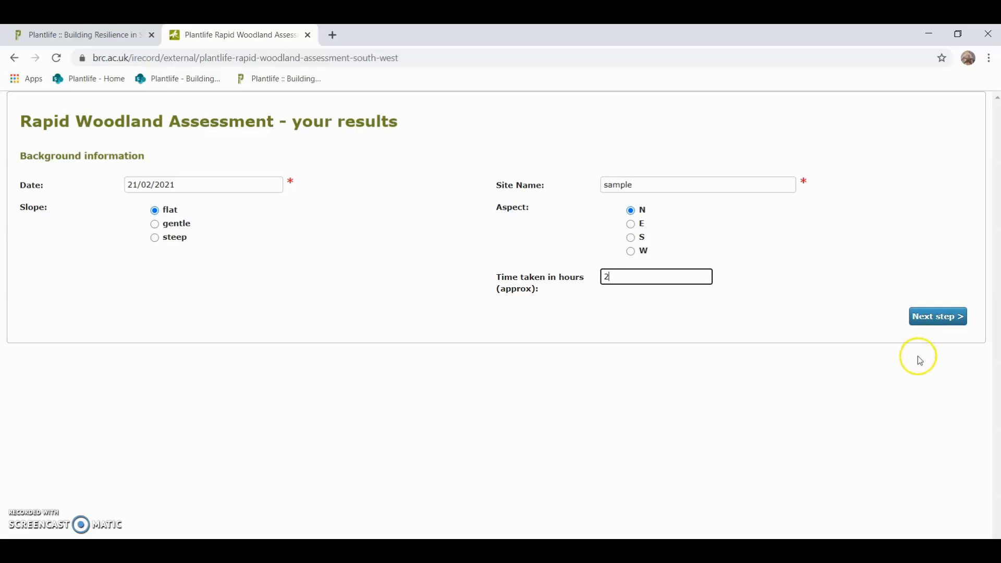
left_click(924, 325)
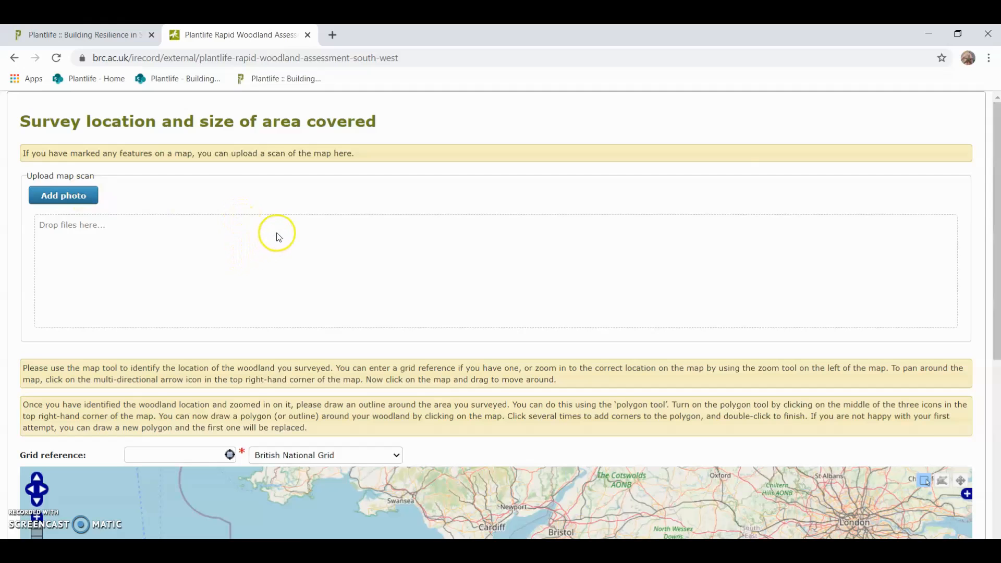
Step: Enter grid reference SX759818 and mark the SX78 square on the eastern edge of Dartmoor National Park on the map
scroll(203, 234, "down", 6)
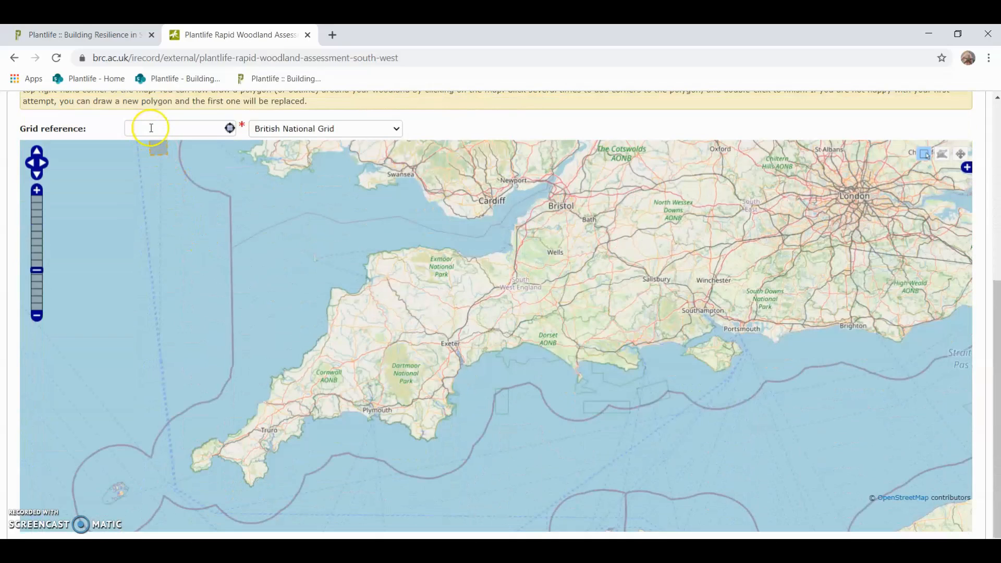
left_click(151, 127)
left_click(259, 206)
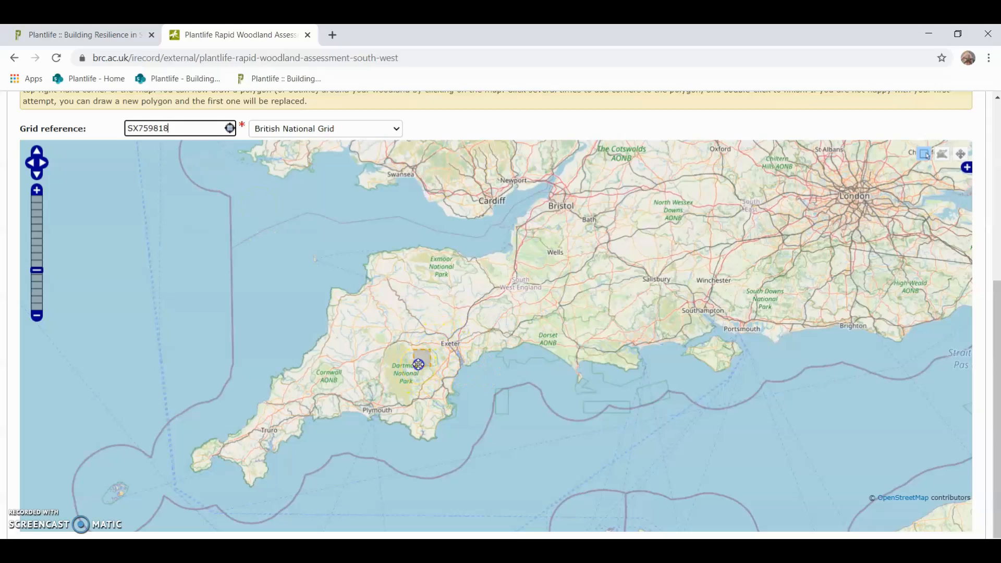
left_click(418, 364)
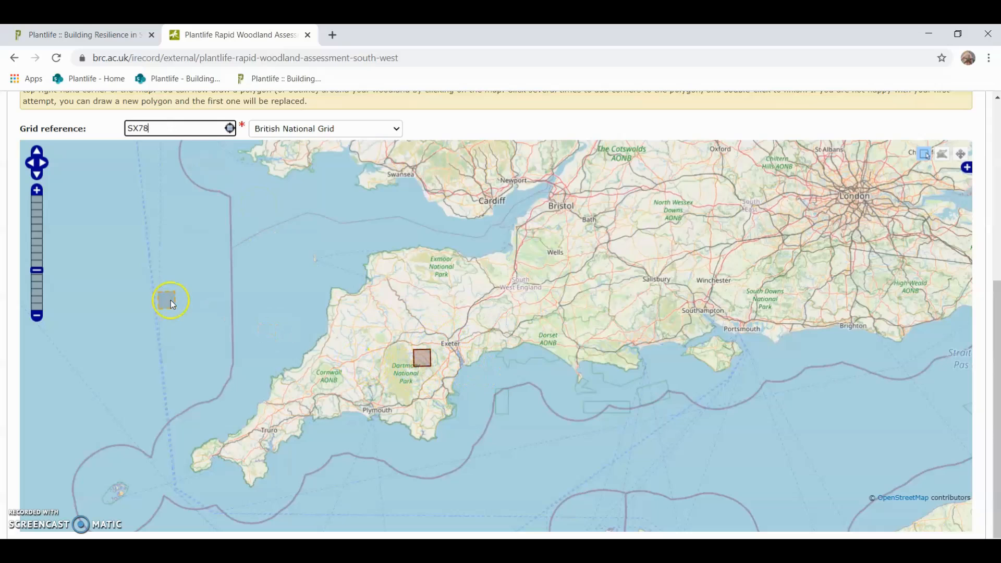
Step: Locate the surveyed woodland around Great Rock and Beadon Brook, north-west of Hennock, on the map at a detailed scale
left_click(36, 190)
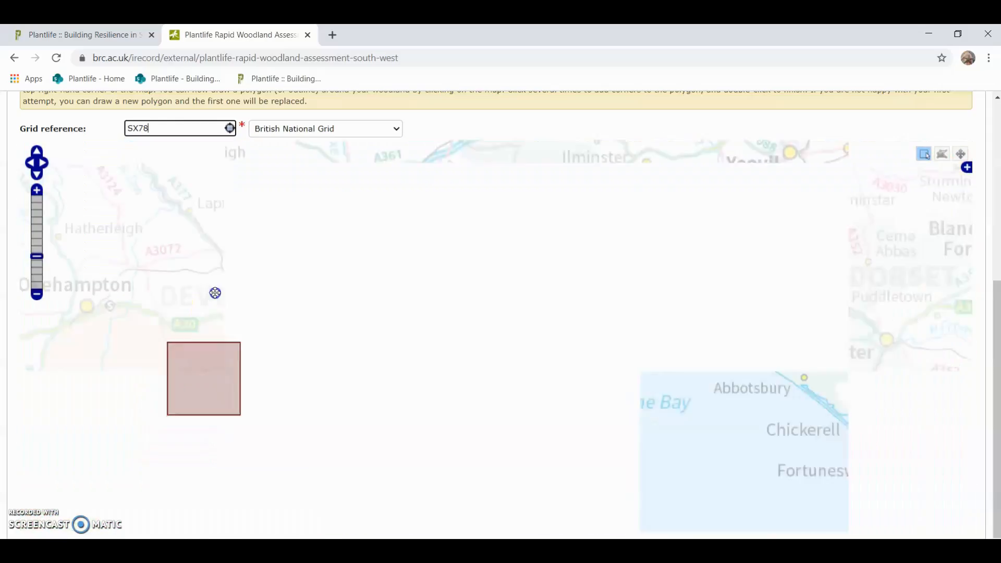
scroll(243, 365, "up", 3)
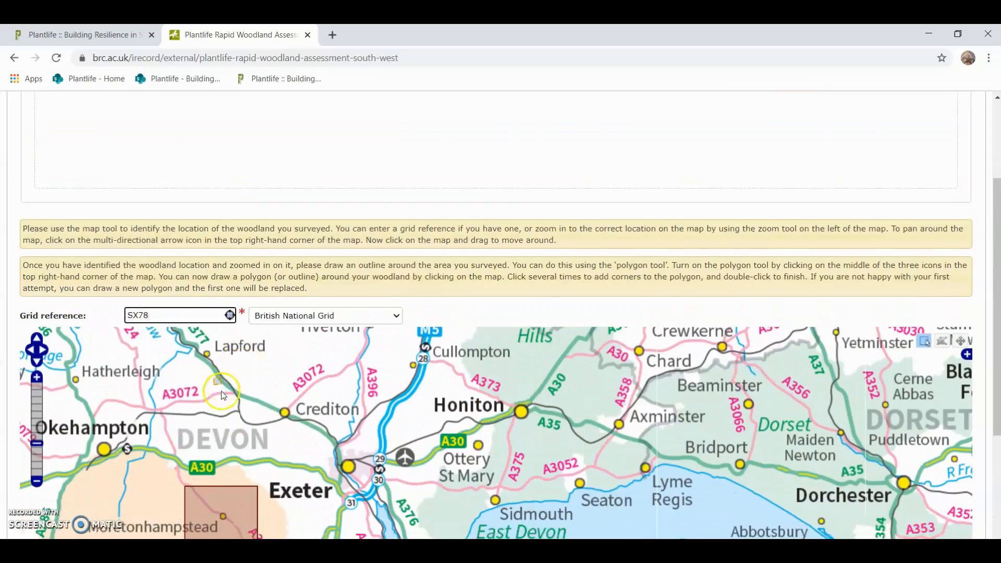
scroll(242, 365, "down", 3)
left_click(37, 192)
left_click(37, 192)
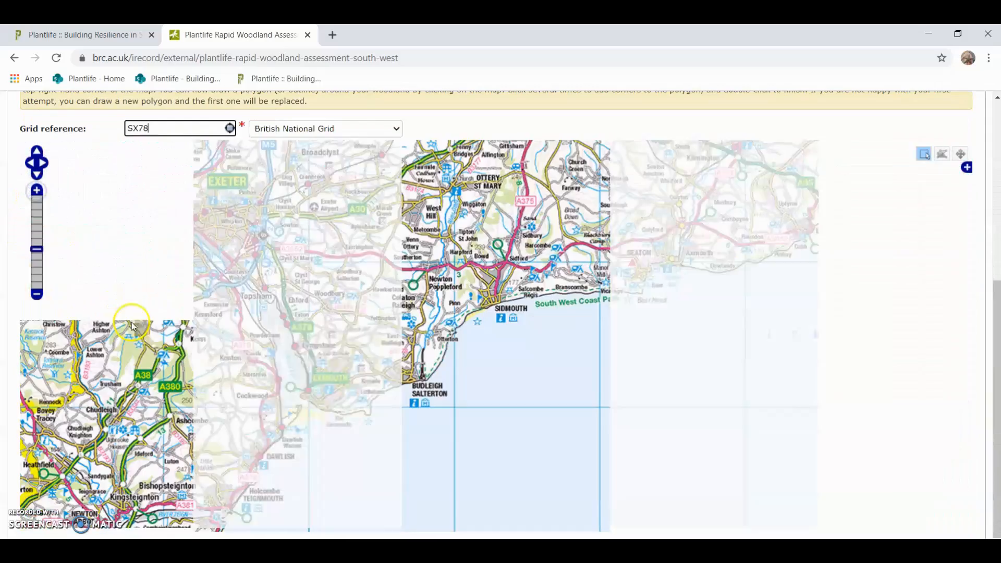
left_click_drag(79, 350, 326, 277)
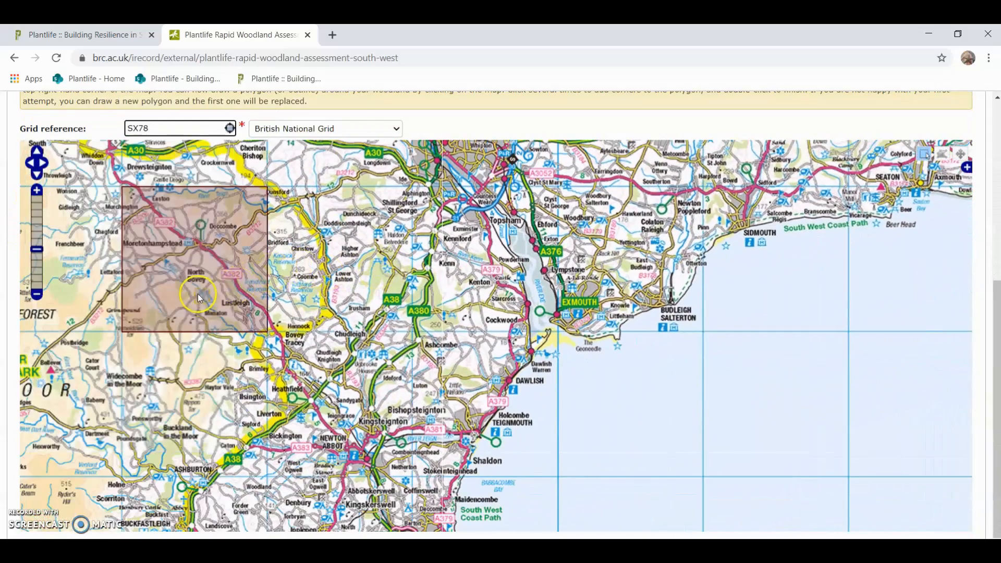
scroll(217, 286, "up", 2)
scroll(217, 287, "down", 1)
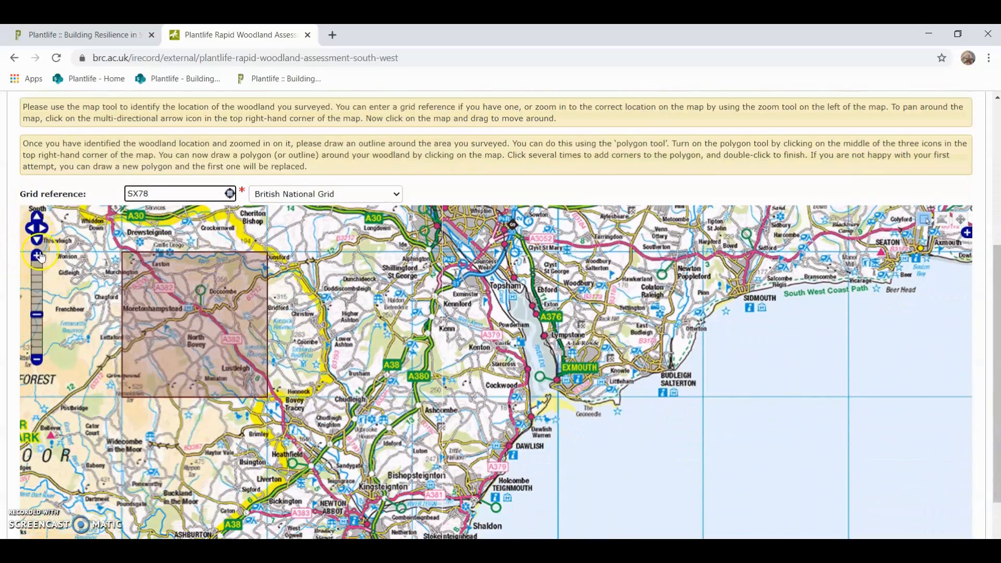
left_click(36, 255)
left_click_drag(122, 290, 279, 308)
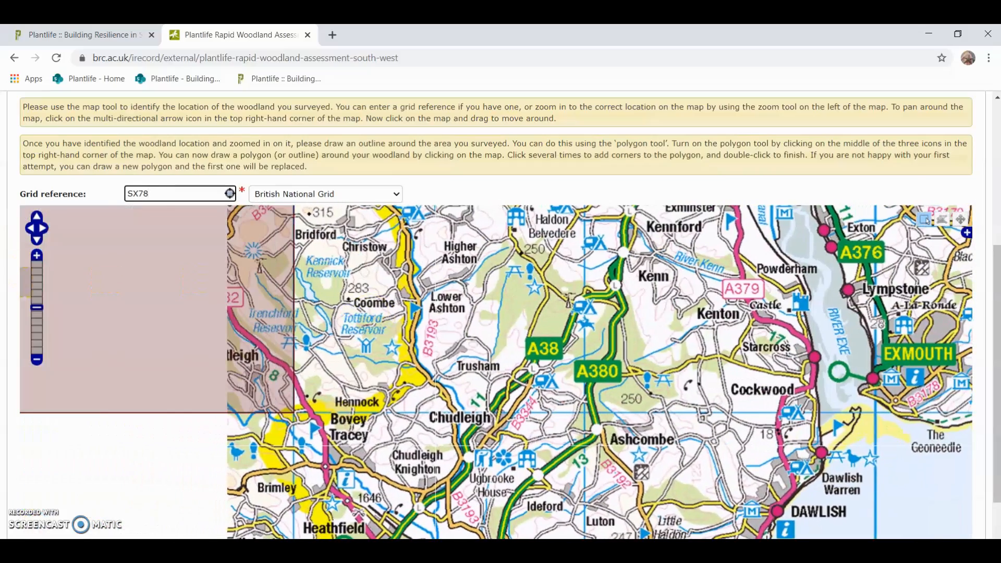
left_click(36, 255)
mouse_move(62, 270)
left_mouse_down()
mouse_move(205, 291)
mouse_move(205, 312)
left_mouse_up()
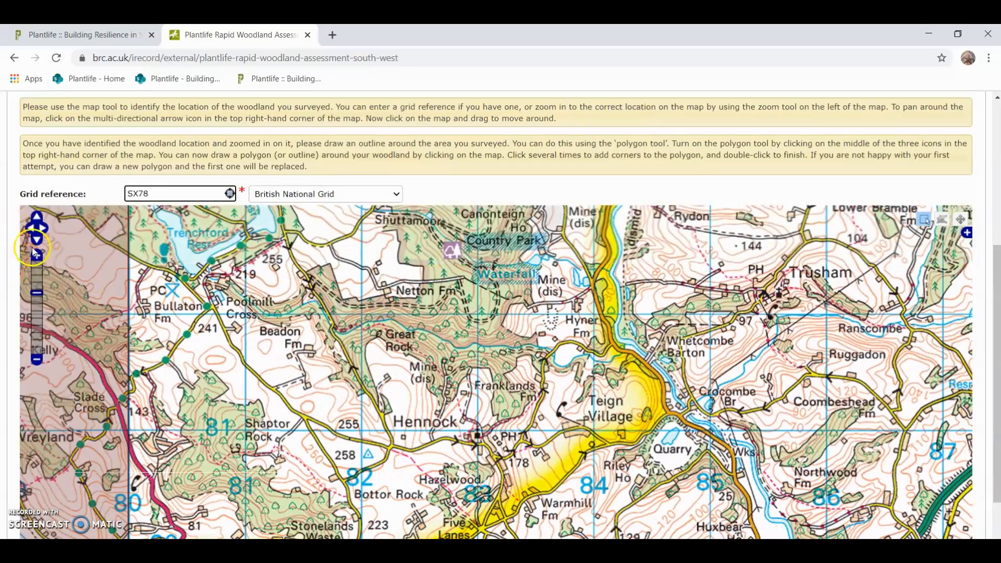
left_click(36, 255)
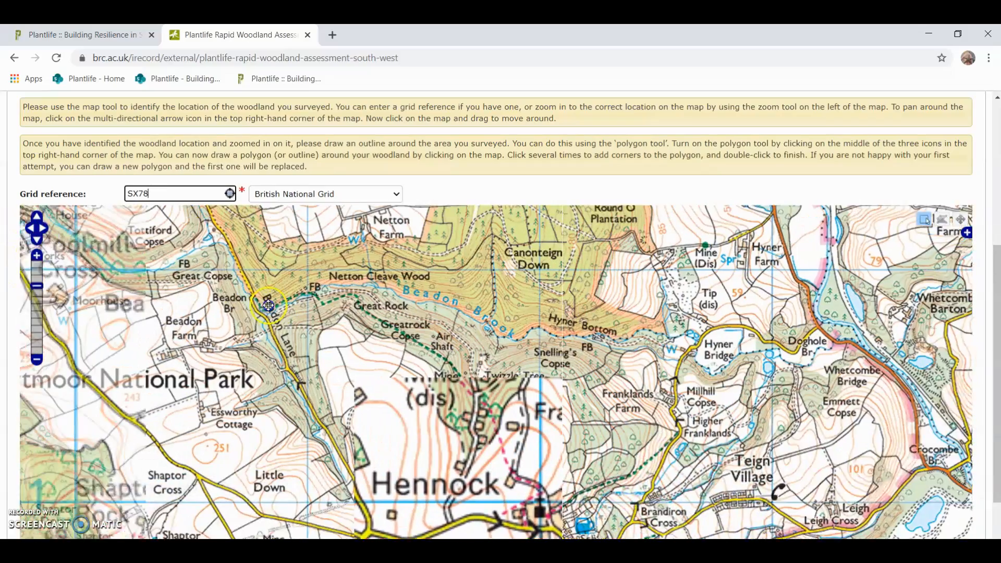
mouse_move(268, 306)
left_mouse_down()
mouse_move(312, 348)
mouse_move(424, 377)
mouse_move(427, 368)
left_mouse_up()
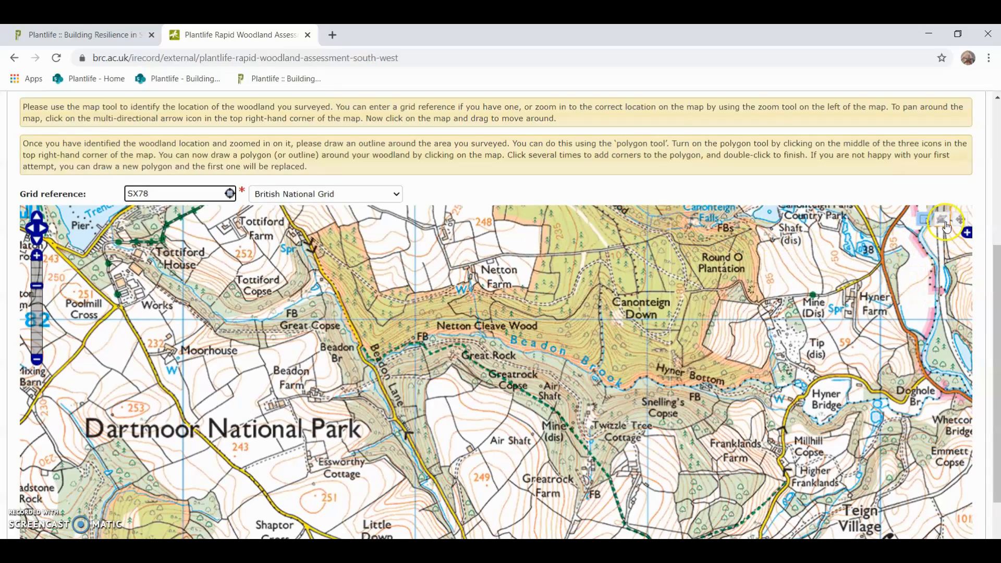
Step: Outline the surveyed woodland with a polygon from Beadon Bridge around Great Rock and Greatrock Copse to Twizzle Tree Cottage, and continue to woodland composition
left_click(946, 224)
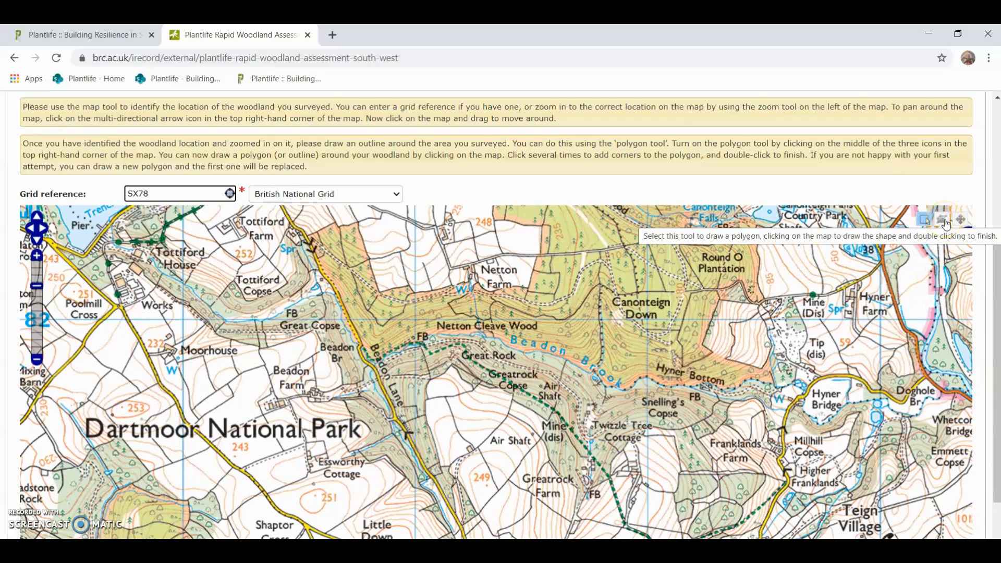
left_click(368, 347)
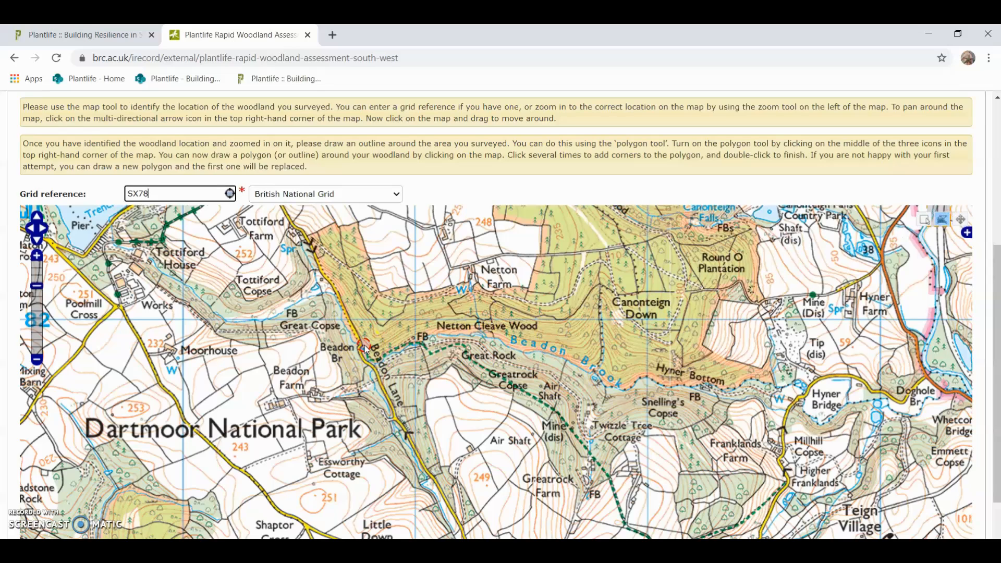
left_click(483, 332)
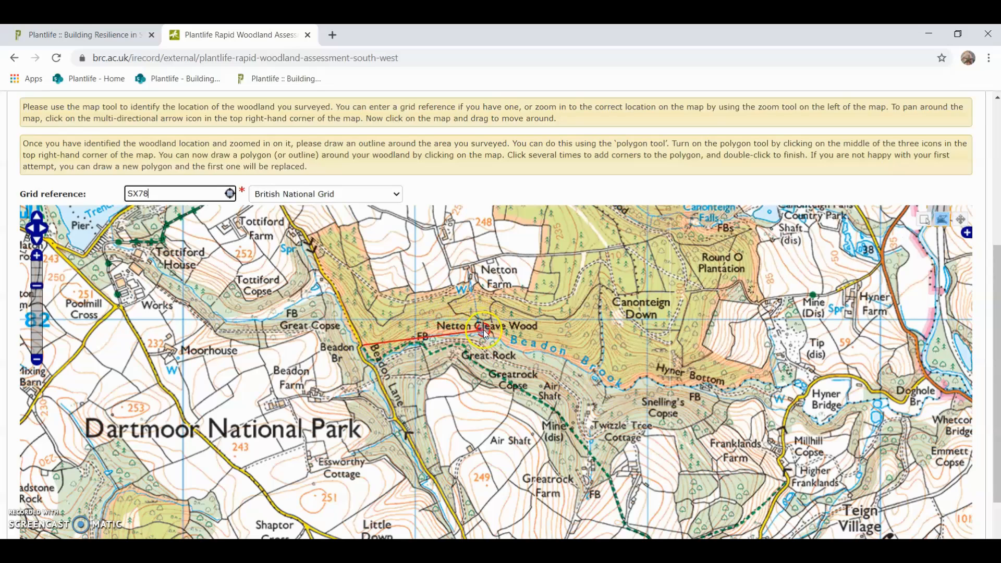
left_click(601, 418)
left_click(597, 461)
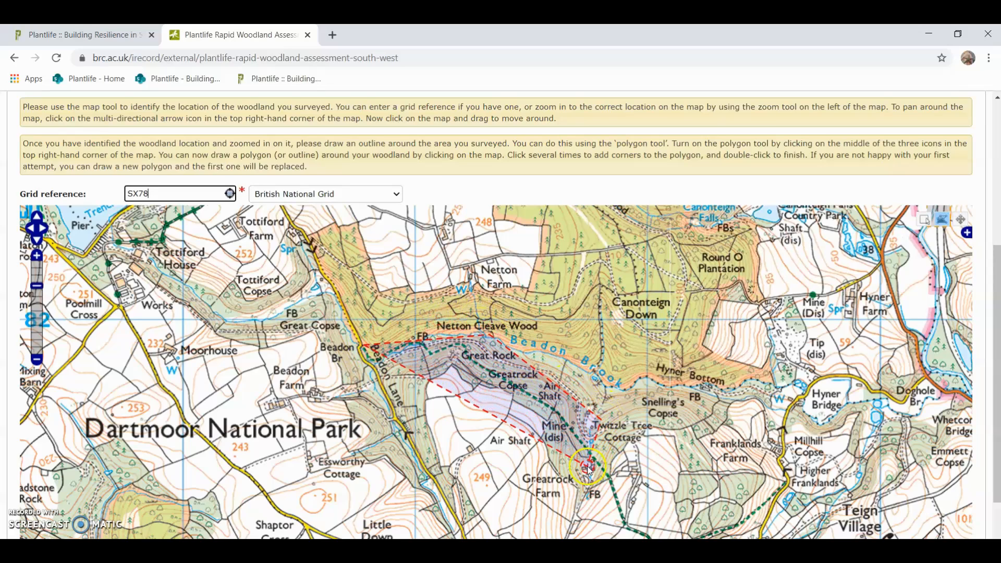
left_click(492, 386)
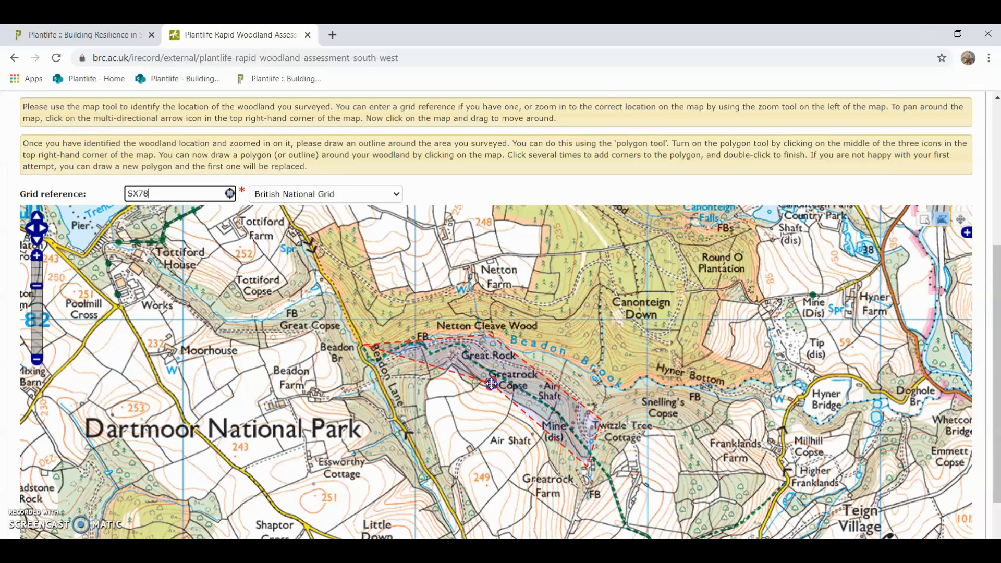
left_click(374, 358)
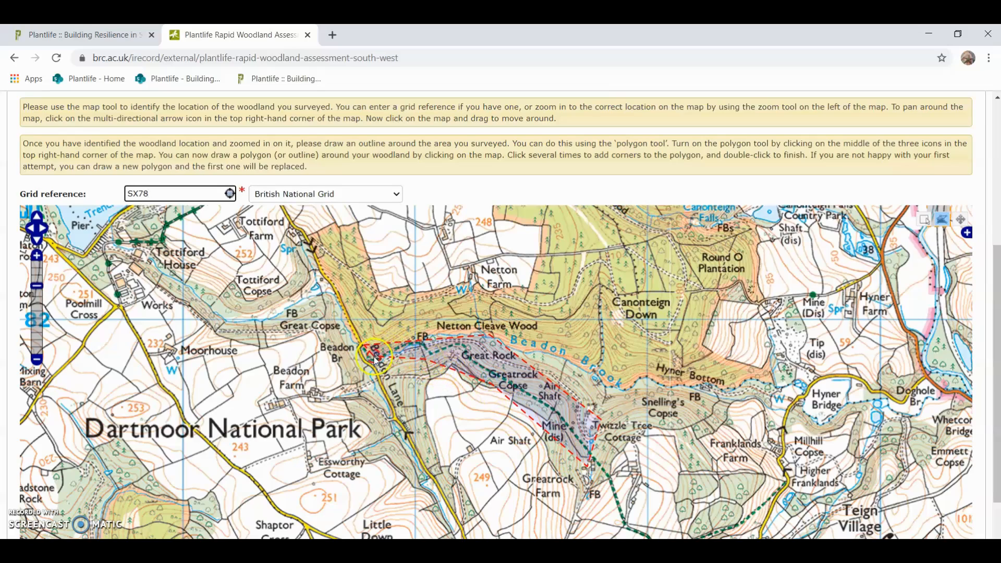
double_click(375, 359)
left_click_drag(997, 291, 997, 340)
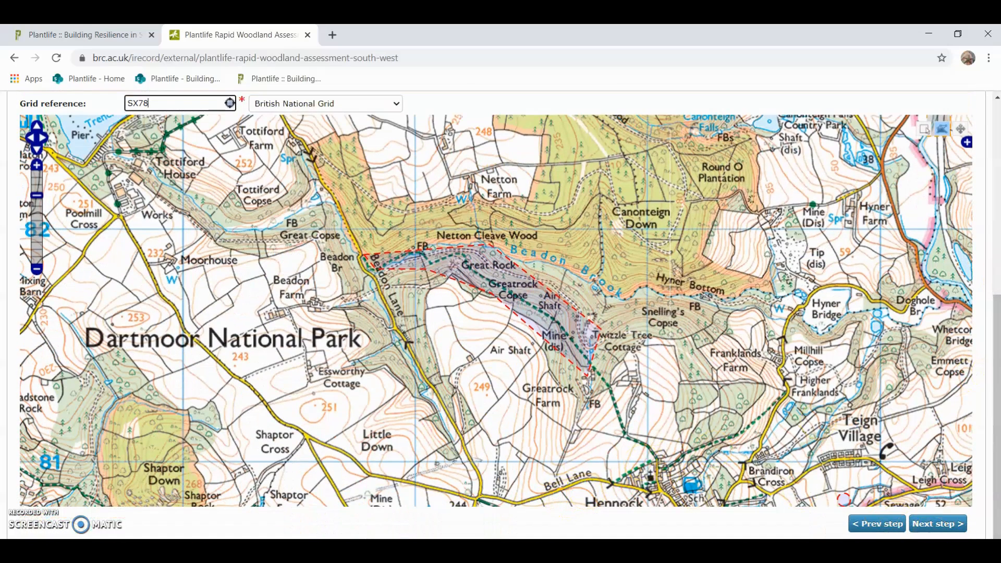
left_click(938, 525)
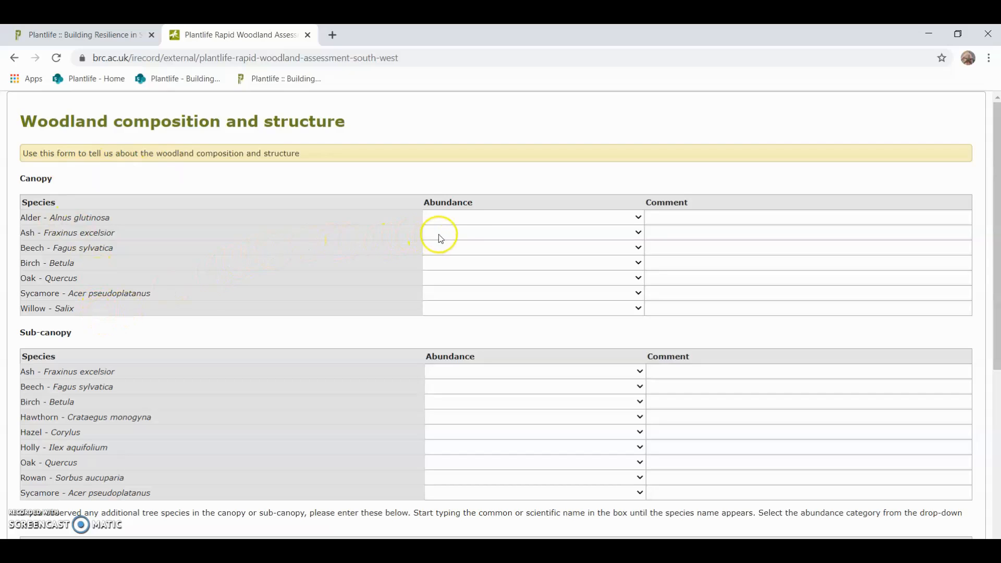
Step: Set the canopy abundance to R - Rare for alder and ash, and to N - None for beech
left_click(446, 220)
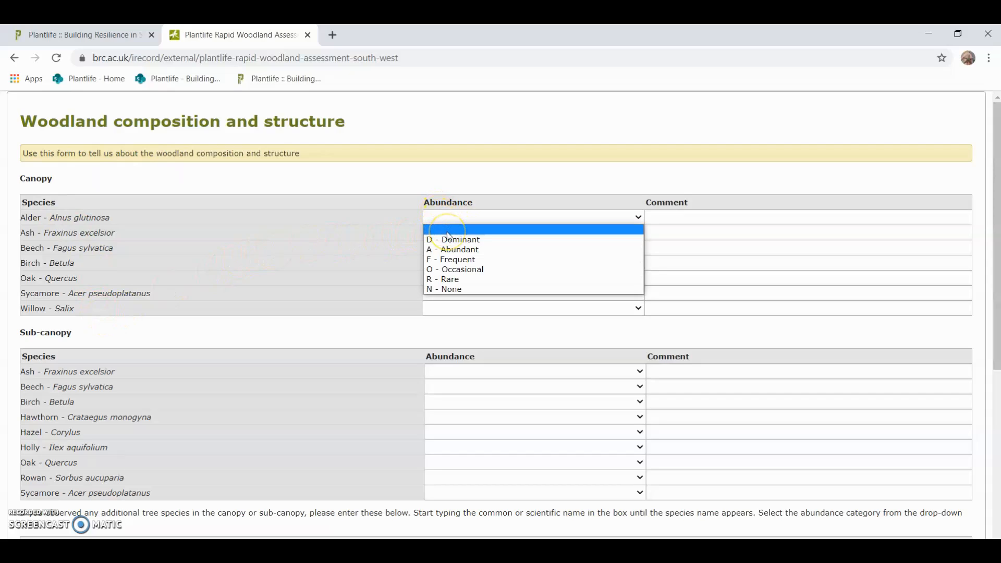
left_click(452, 279)
left_click(452, 234)
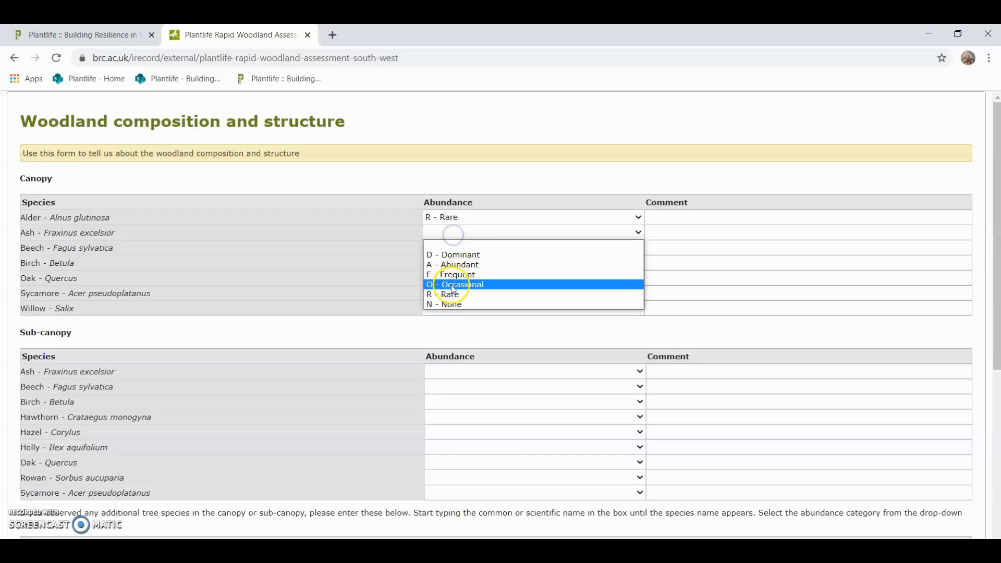
left_click(451, 294)
left_click(445, 249)
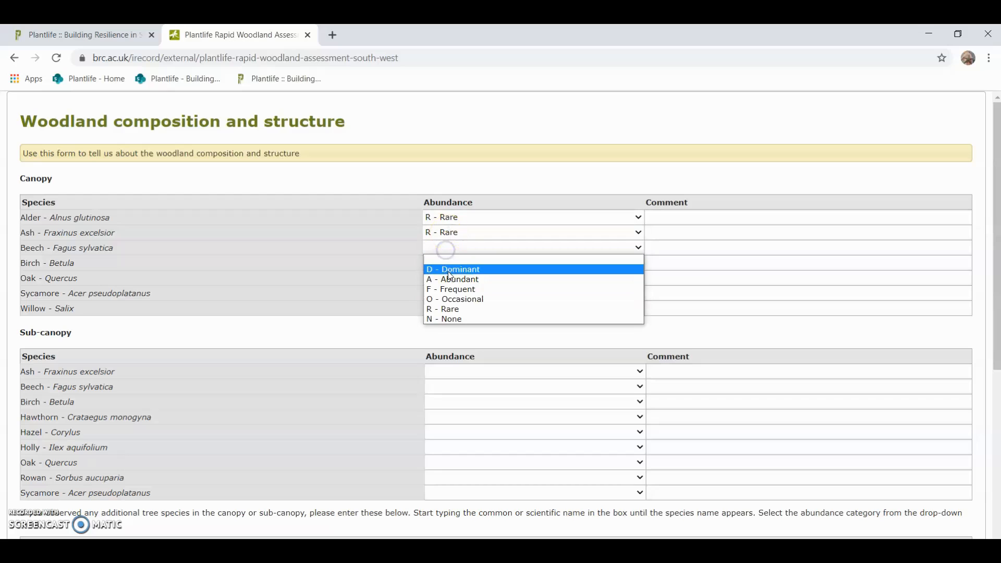
left_click(474, 320)
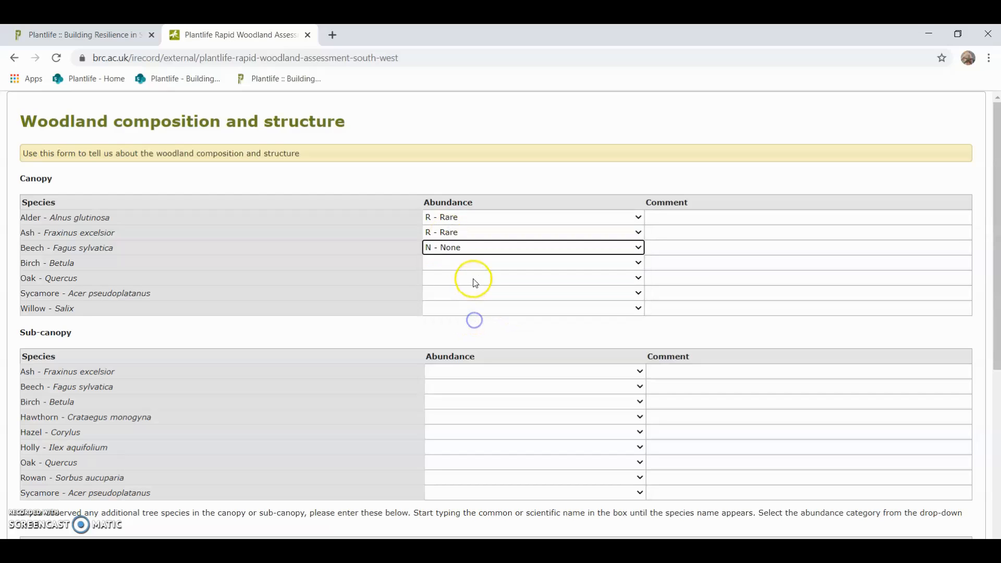
Step: Set canopy abundance to Dominant for birch, Abundant for oak, Frequent for sycamore and Rare for willow, and add the comment "Ash die back" for ash
left_click(461, 264)
left_click(463, 286)
left_click(458, 279)
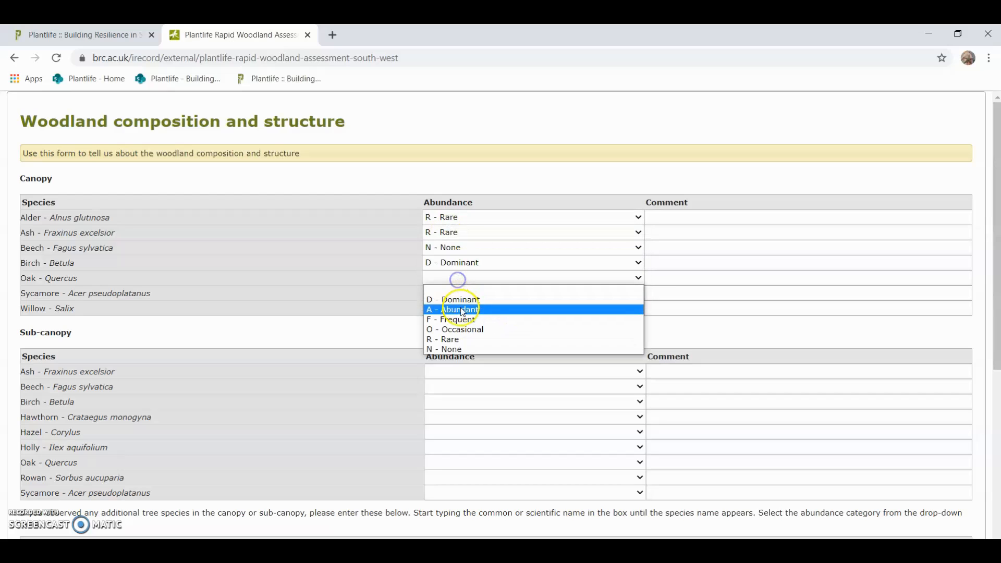
left_click(460, 309)
left_click(452, 292)
left_click(454, 336)
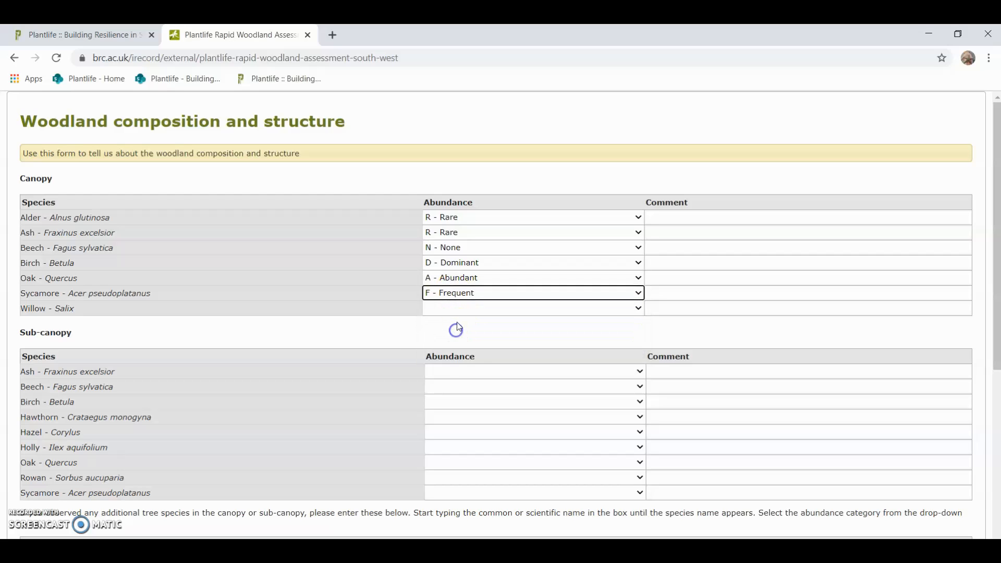
left_click(455, 310)
left_click(453, 370)
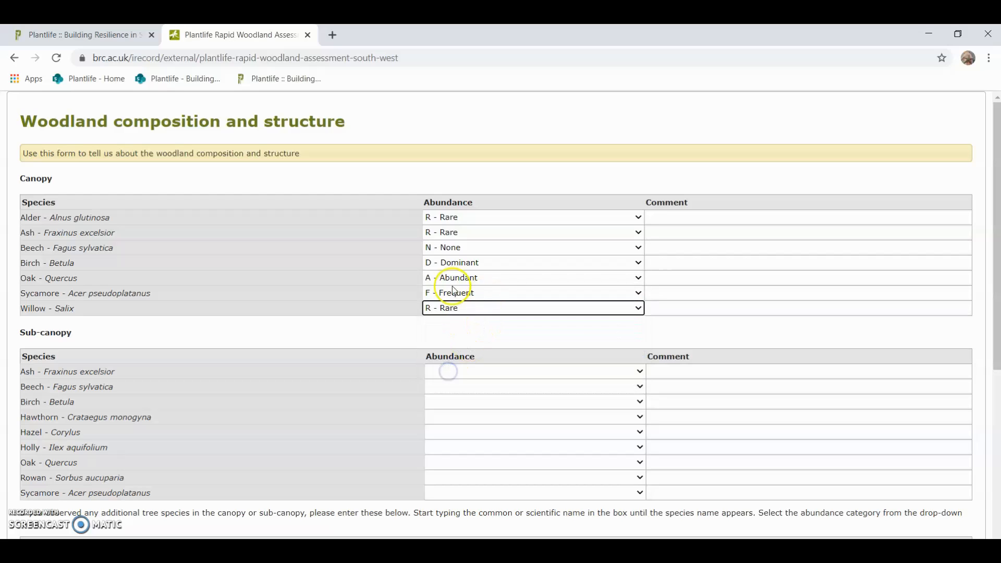
left_click(668, 232)
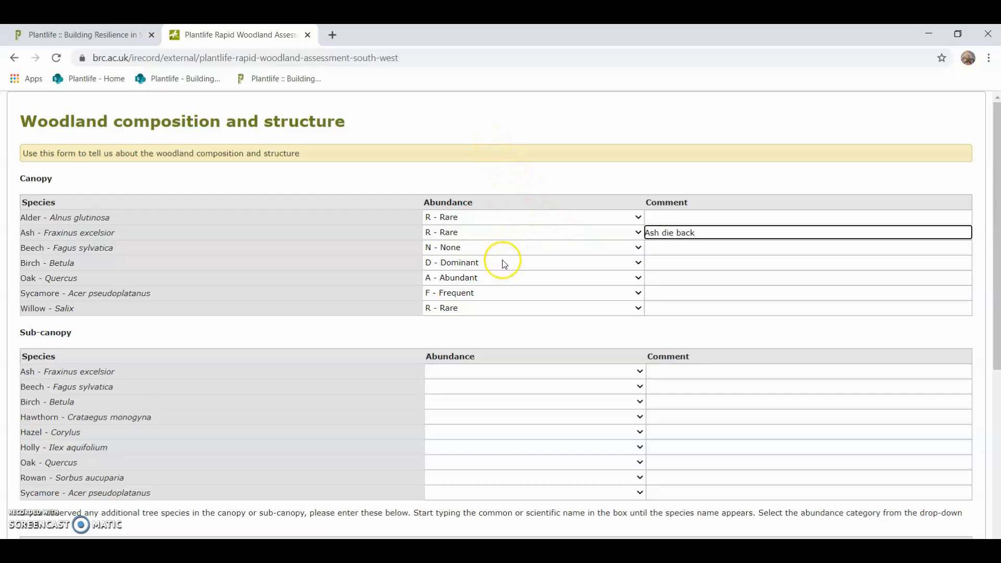
Step: Set the sub-canopy abundance to A - Abundant for ash and birch, and to D - Dominant for beech and hazel
scroll(503, 263, "down", 3)
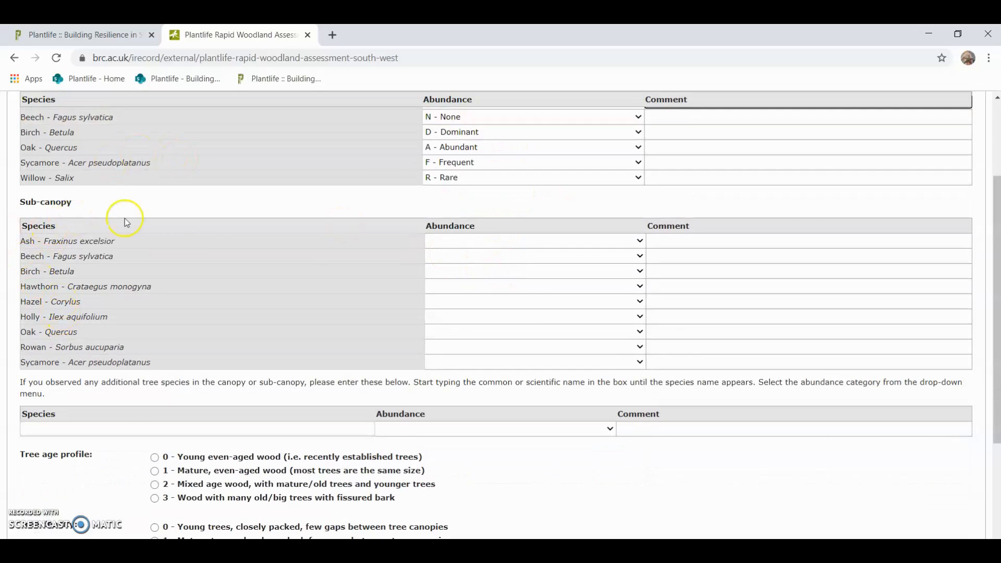
left_click(506, 240)
left_click(506, 271)
left_click(481, 273)
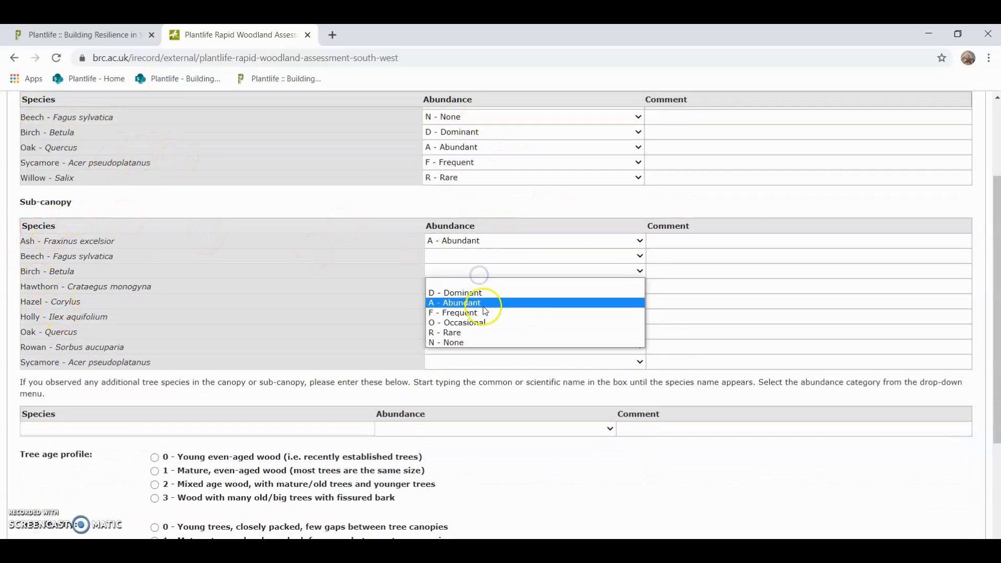
left_click(480, 302)
left_click(469, 257)
left_click(464, 279)
left_click(467, 299)
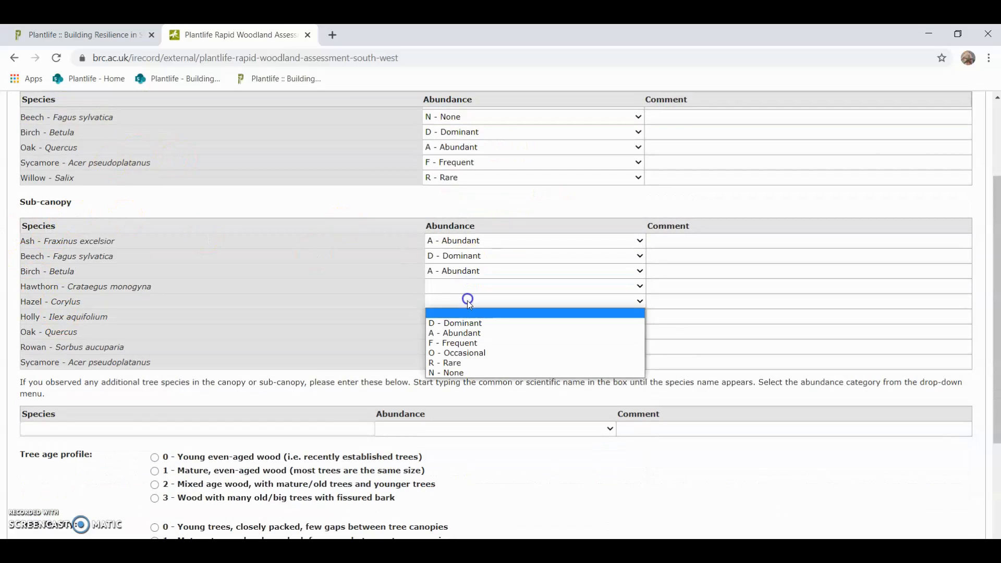
left_click(464, 323)
Step: Set the sub-canopy abundance to Occasional for hawthorn, Frequent for holly, Dominant for oak, Rare for rowan and None for sycamore
left_click(454, 285)
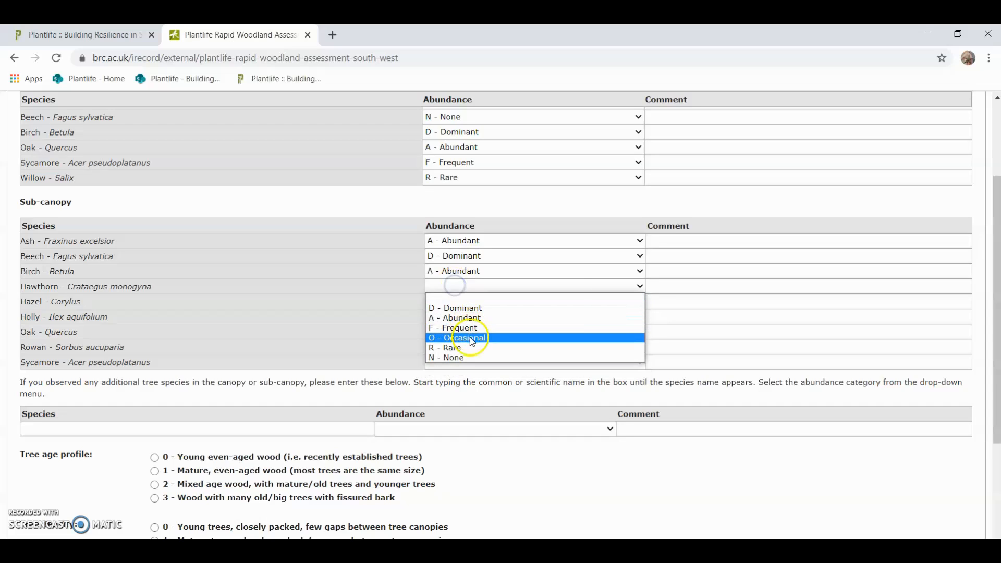
left_click(471, 337)
left_click(462, 316)
left_click(464, 358)
left_click(451, 334)
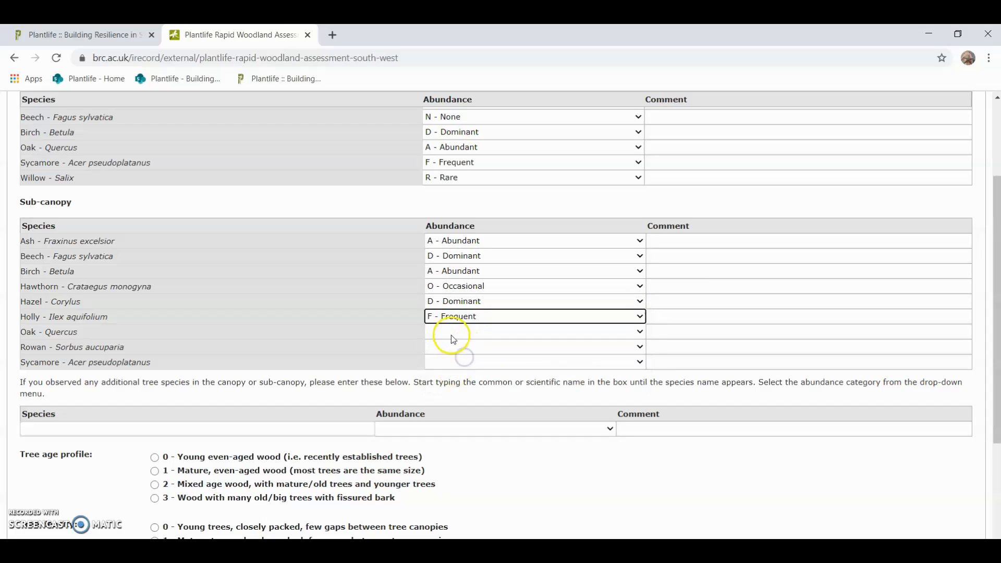
left_click(454, 354)
left_click(451, 346)
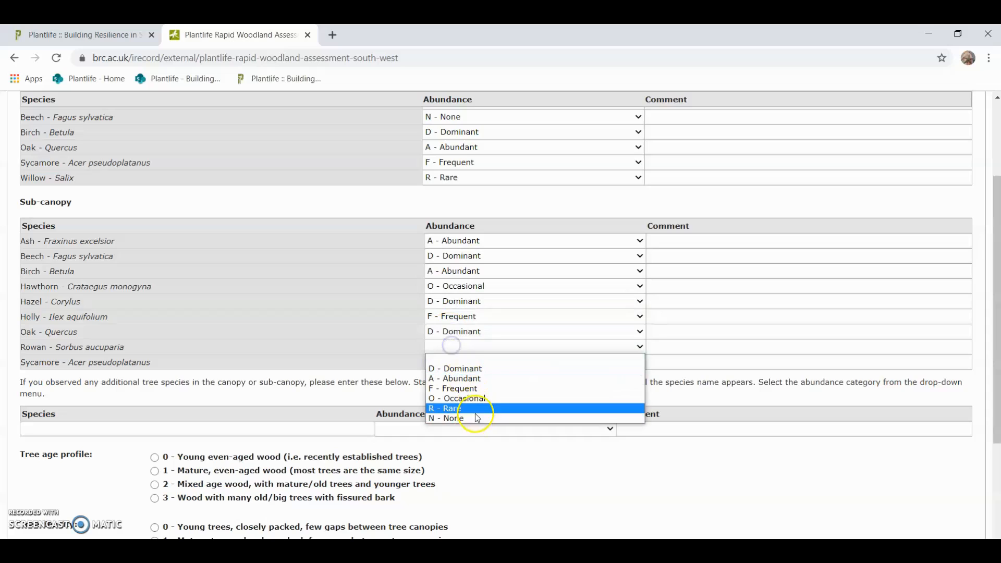
left_click(459, 409)
left_click(455, 360)
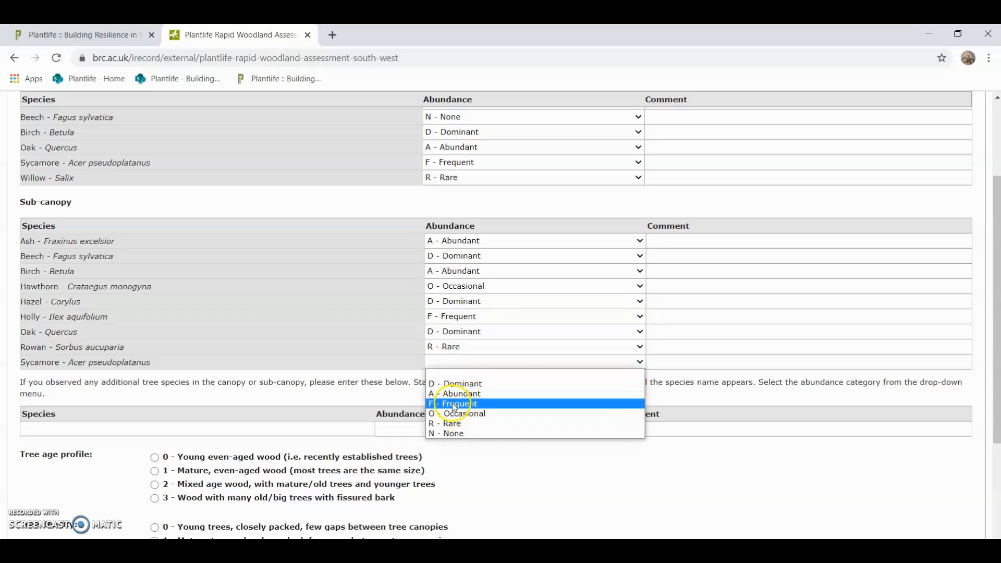
left_click(463, 434)
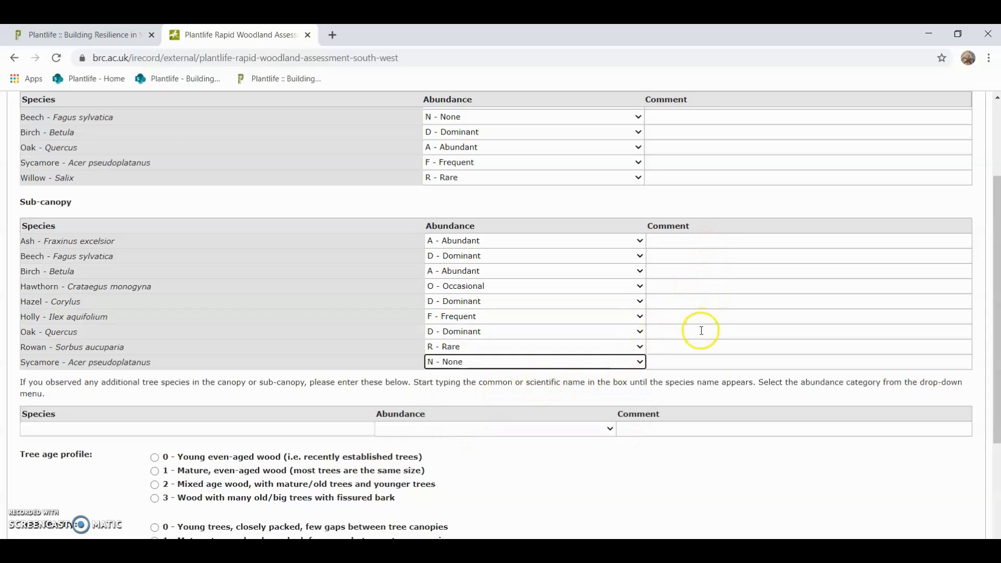
Step: Add Elm [Ulmus] as an additional tree species with abundance R - Rare, leaving its comment empty
scroll(701, 331, "down", 4)
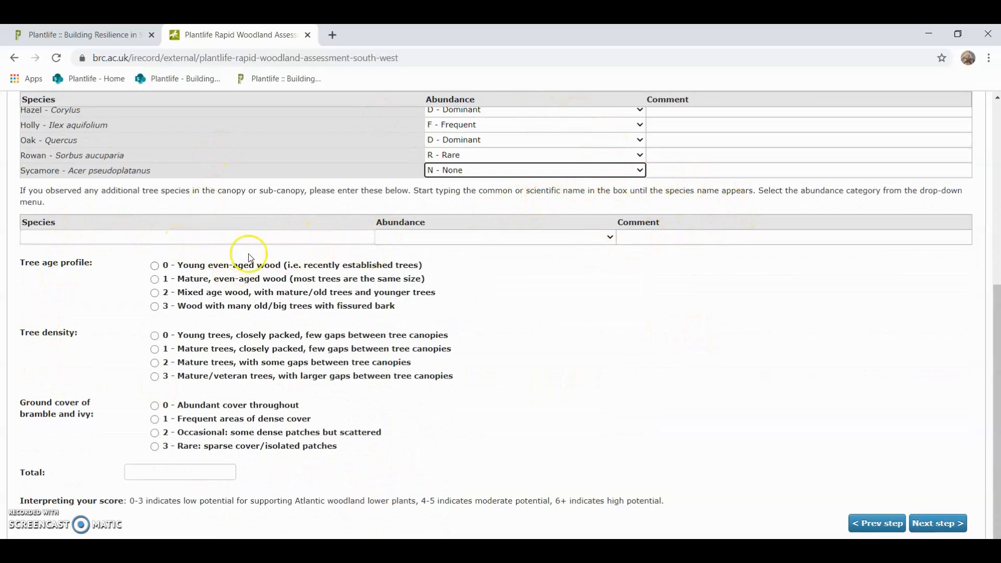
left_click(193, 240)
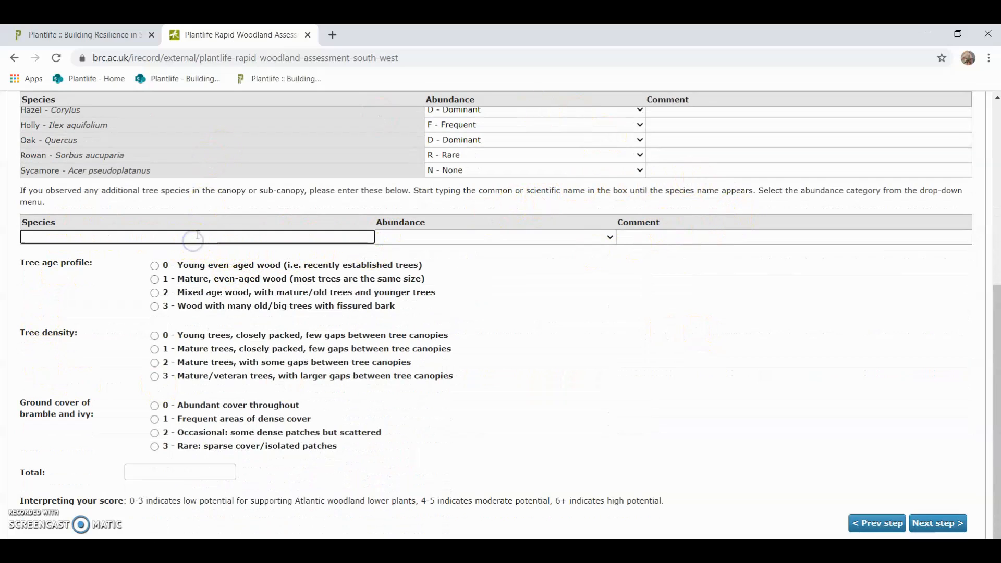
type("Elm")
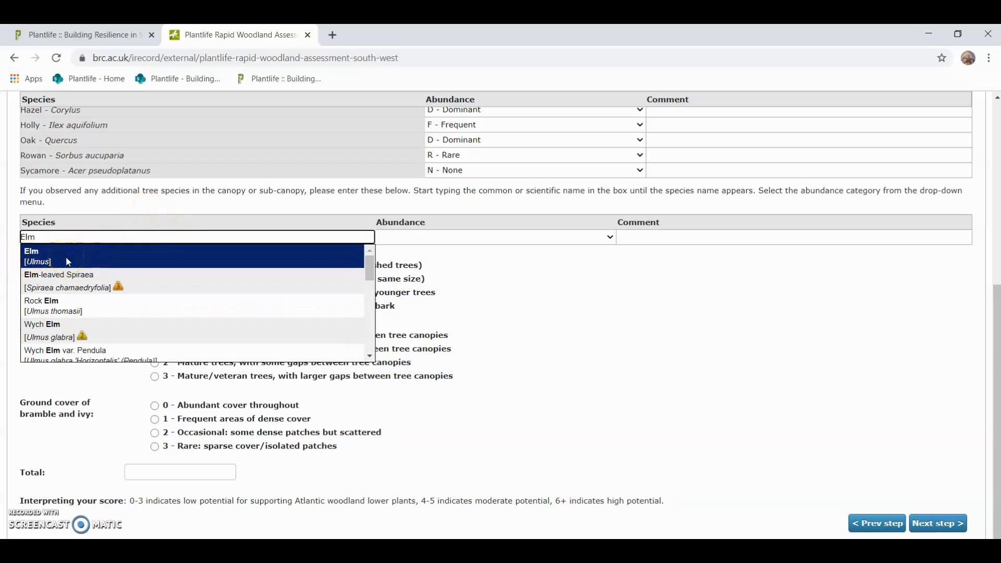
left_click(68, 262)
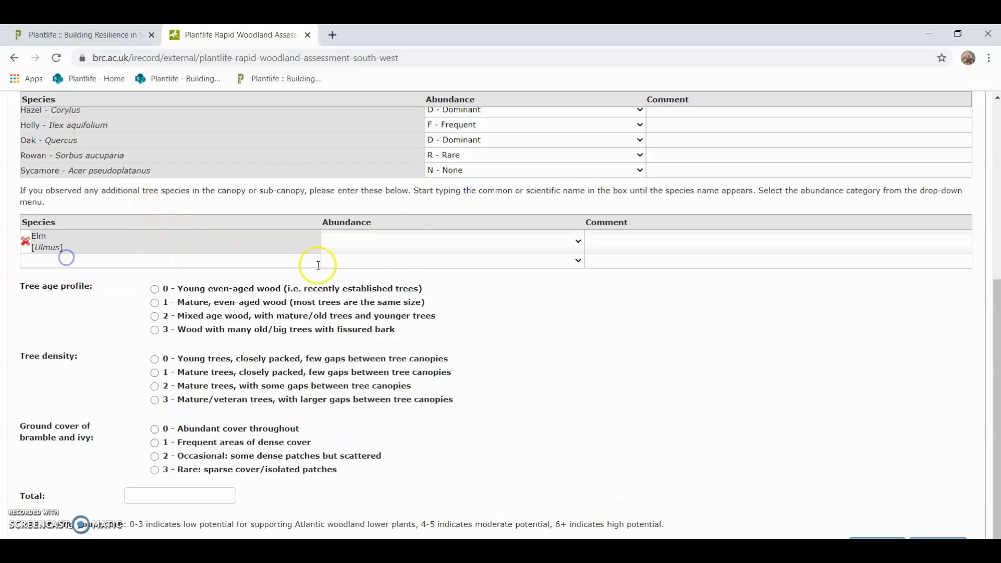
left_click(358, 240)
left_click(342, 302)
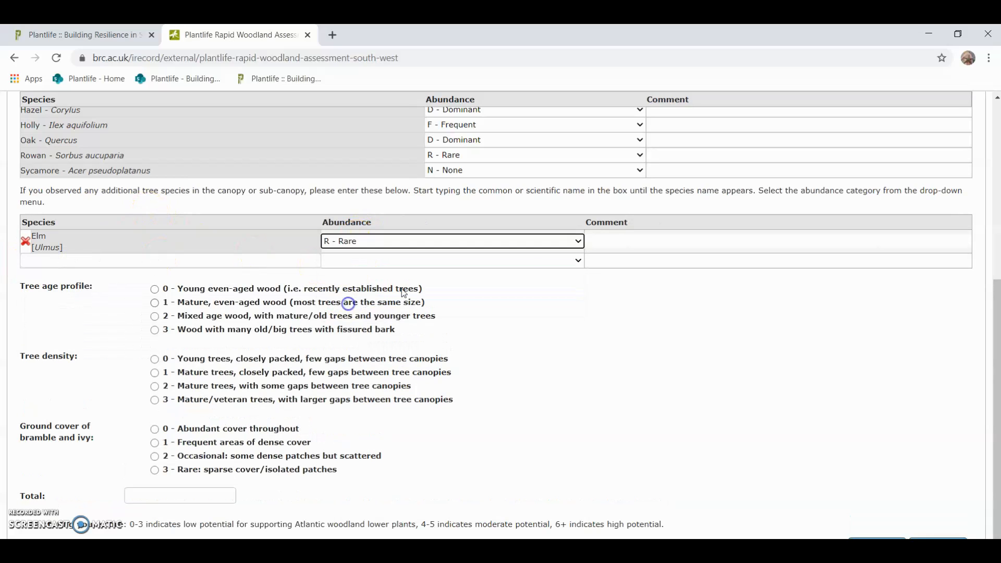
left_click(618, 239)
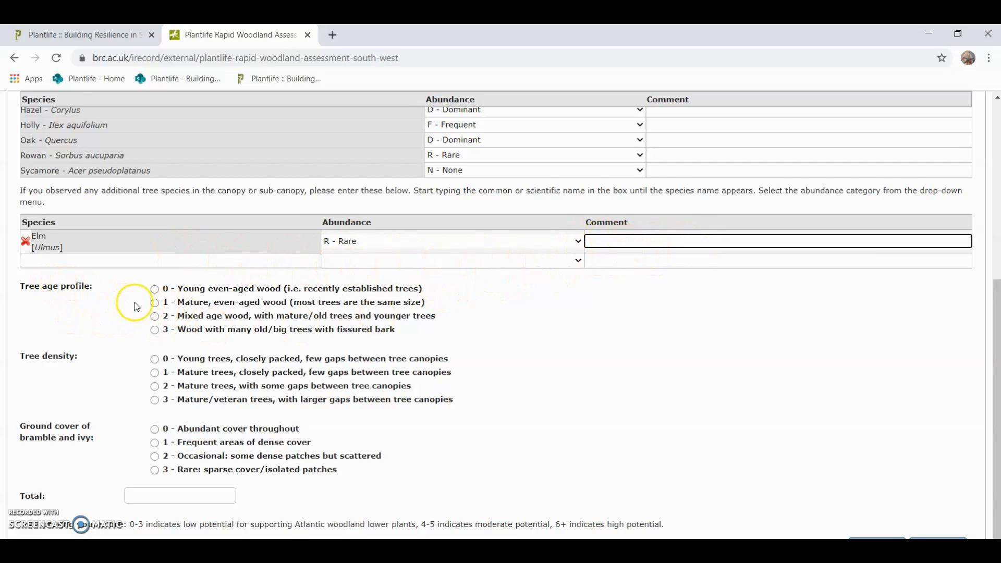
Step: Score tree age profile 1 (mature, even-aged), tree density 1 (mature, closely packed) and bramble and ivy cover 2 (occasional), and continue to habitat features
scroll(136, 302, "down", 1)
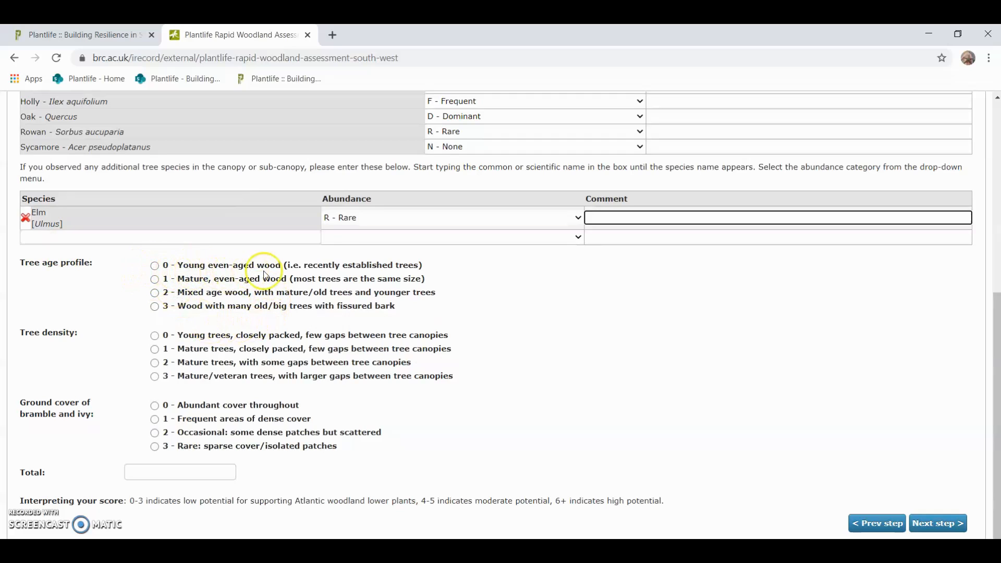
left_click(155, 280)
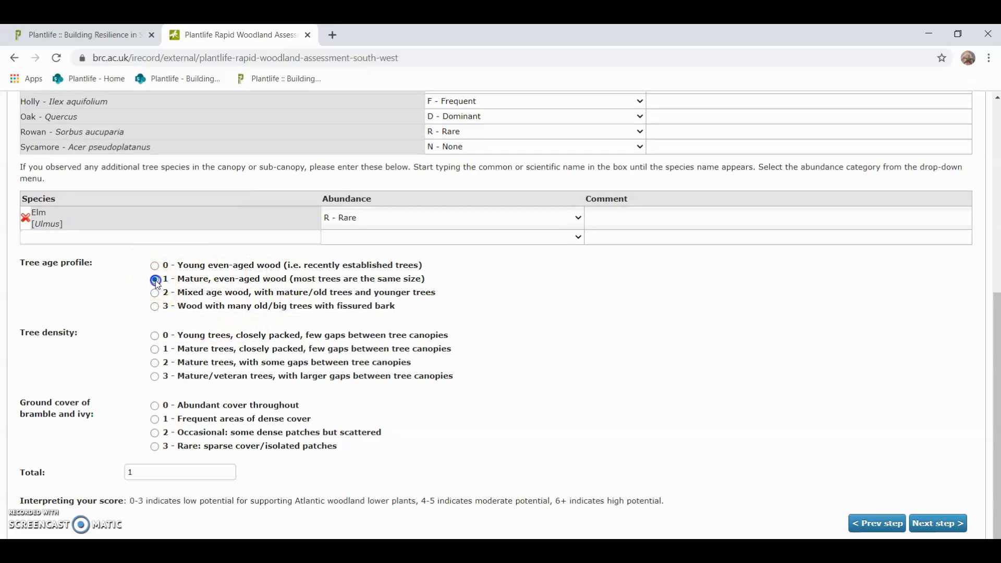
left_click(156, 350)
left_click(156, 435)
left_click(936, 529)
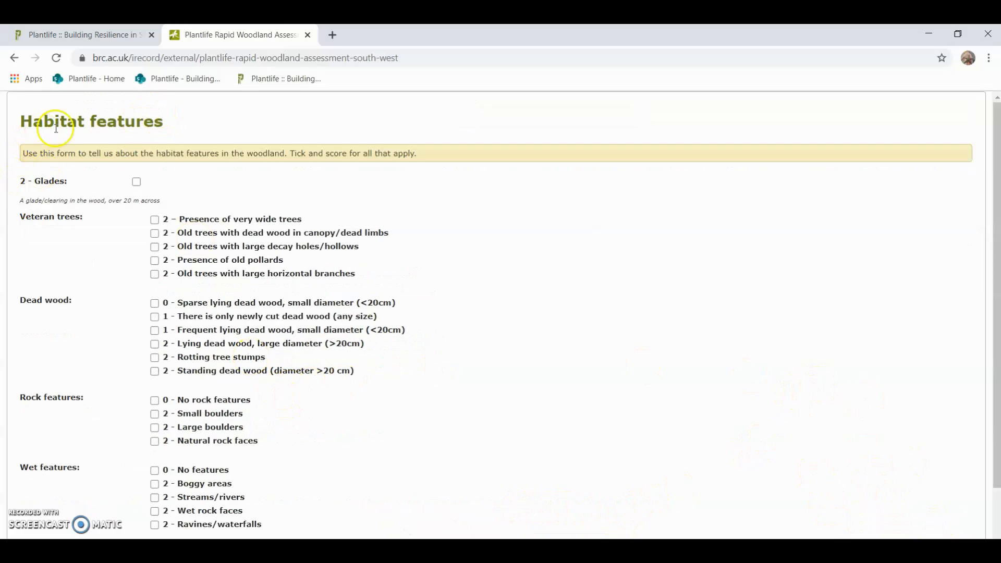
Step: Mark glades, old trees with large decay holes/hollows, old pollards, frequent small-diameter lying dead wood and large-diameter lying dead wood as present
left_click(135, 182)
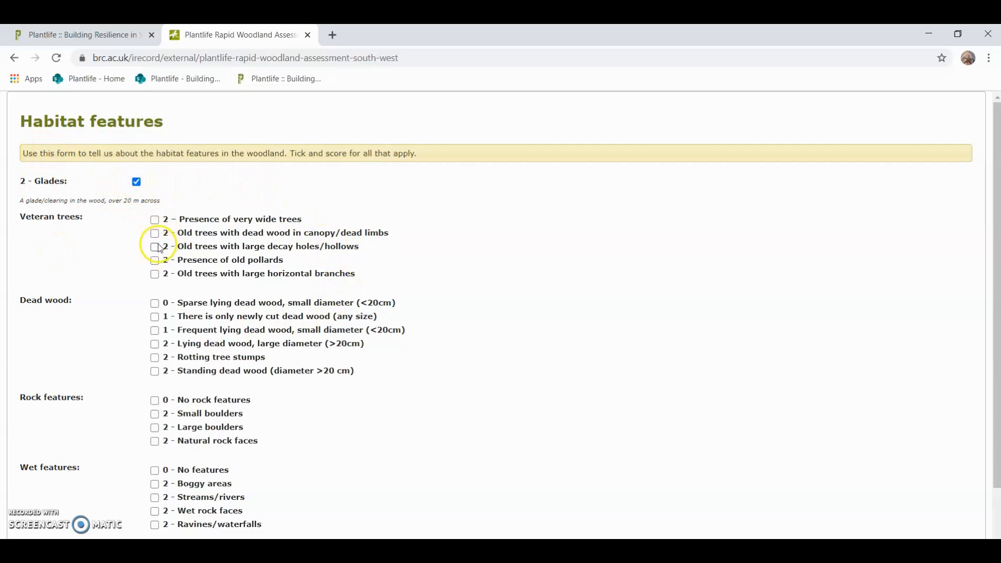
left_click(155, 248)
left_click(154, 260)
scroll(150, 292, "down", 2)
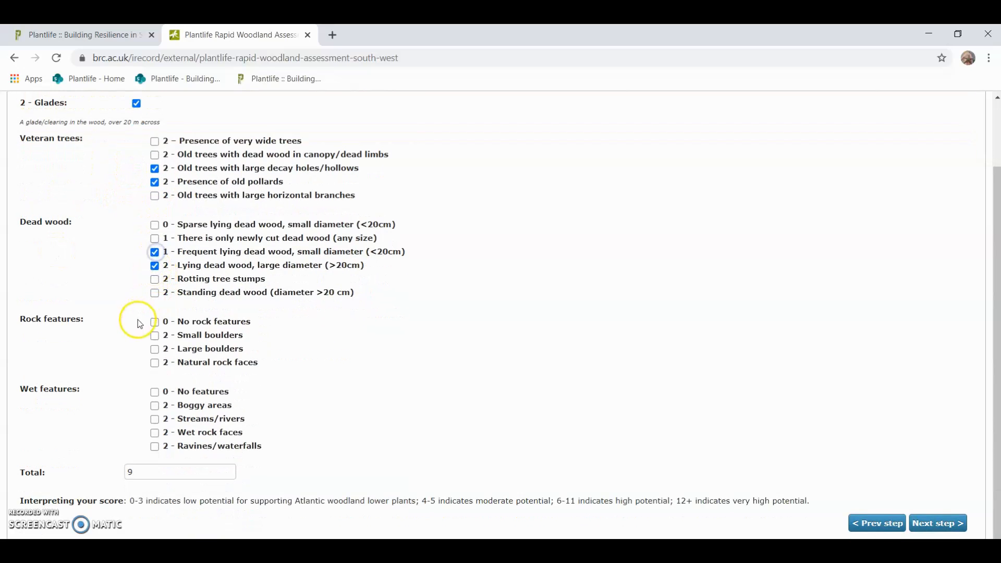
Step: Record no rock features and no wet features, and continue to the lichens and bryophytes section
left_click(154, 323)
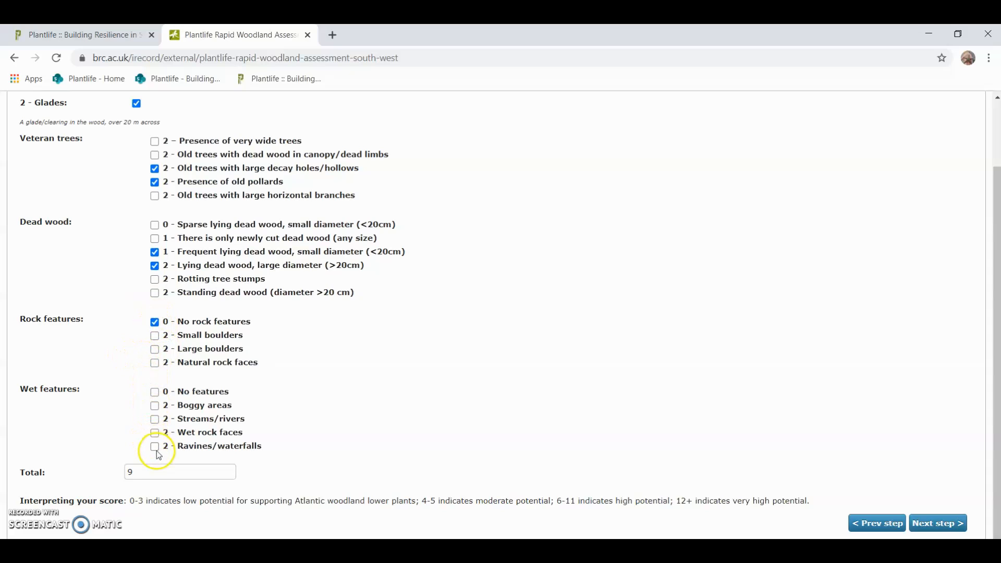
left_click(156, 393)
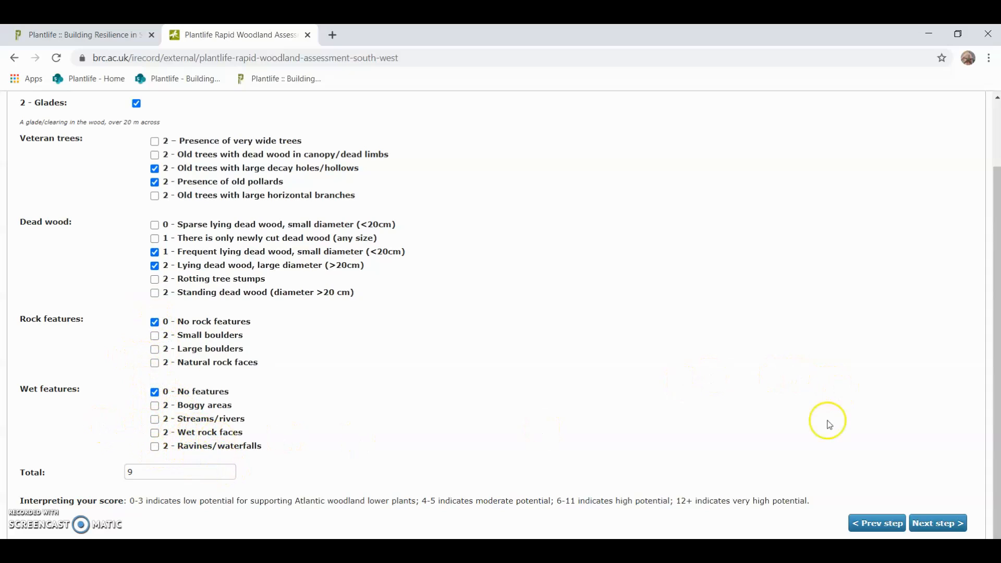
left_click(947, 531)
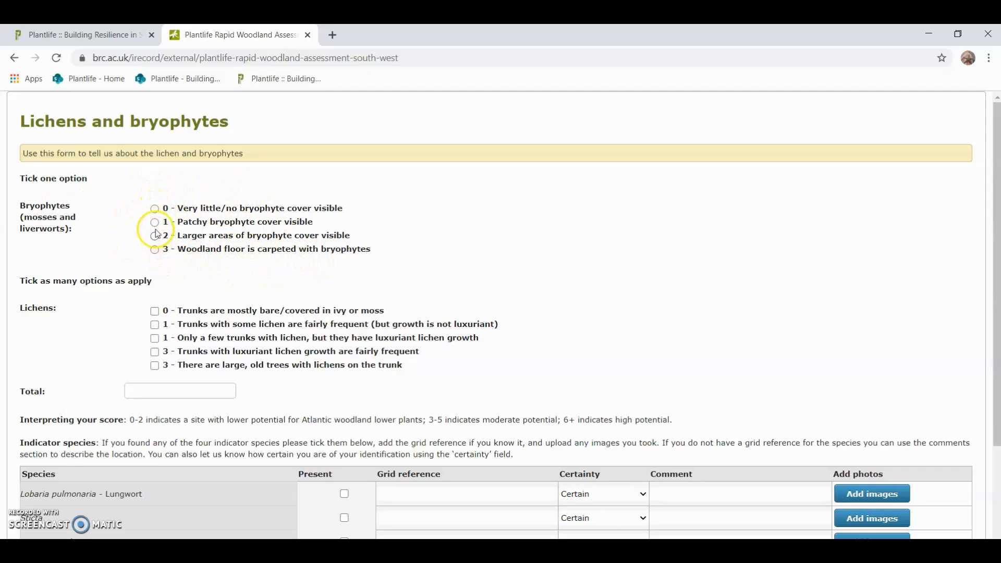
Step: Score bryophytes 2 (larger areas visible) and lichens 1 (trunks with some lichen fairly frequent), and mark Sticta and Usnea articulata as present
scroll(158, 236, "down", 3)
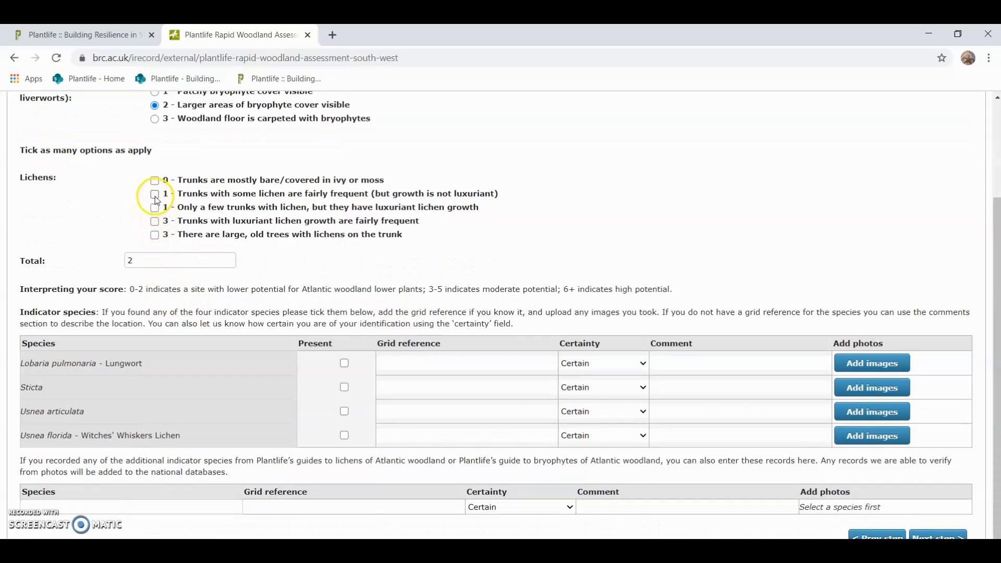
scroll(166, 251, "down", 1)
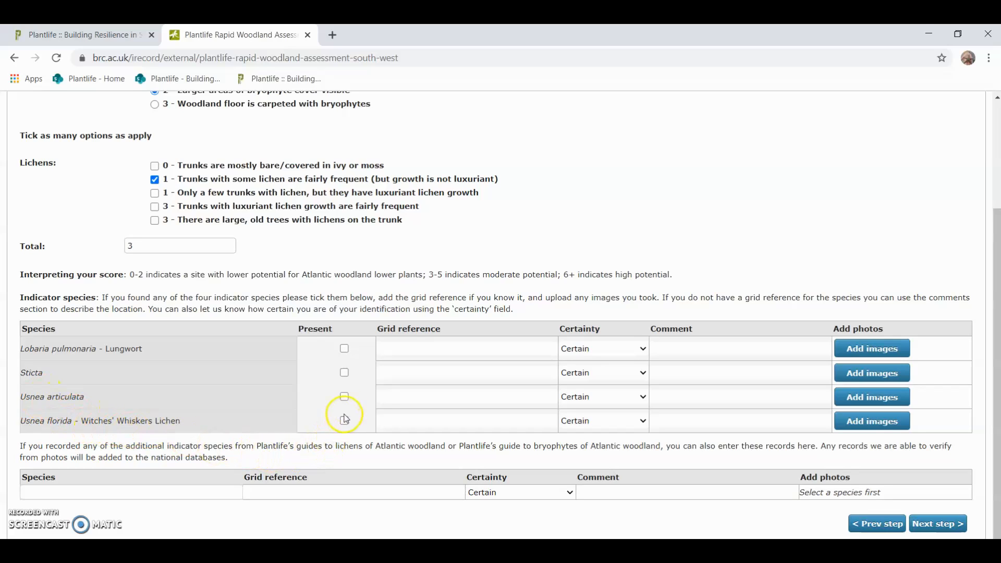
left_click(346, 398)
left_click(344, 376)
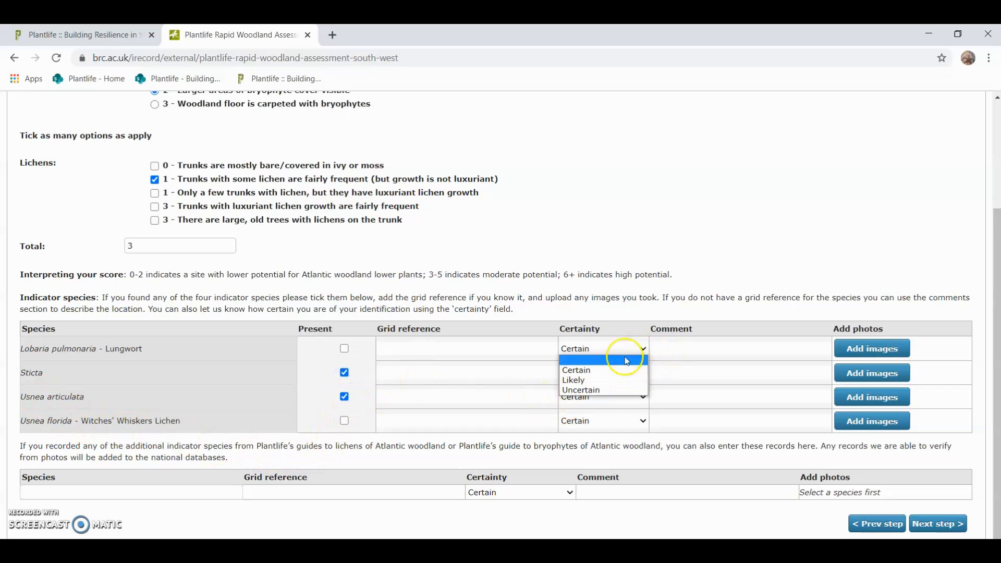
Step: Set the identification certainty to Certain for Sticta and Likely for Usnea articulata, keeping Certain for Lobaria pulmonaria
left_click(587, 371)
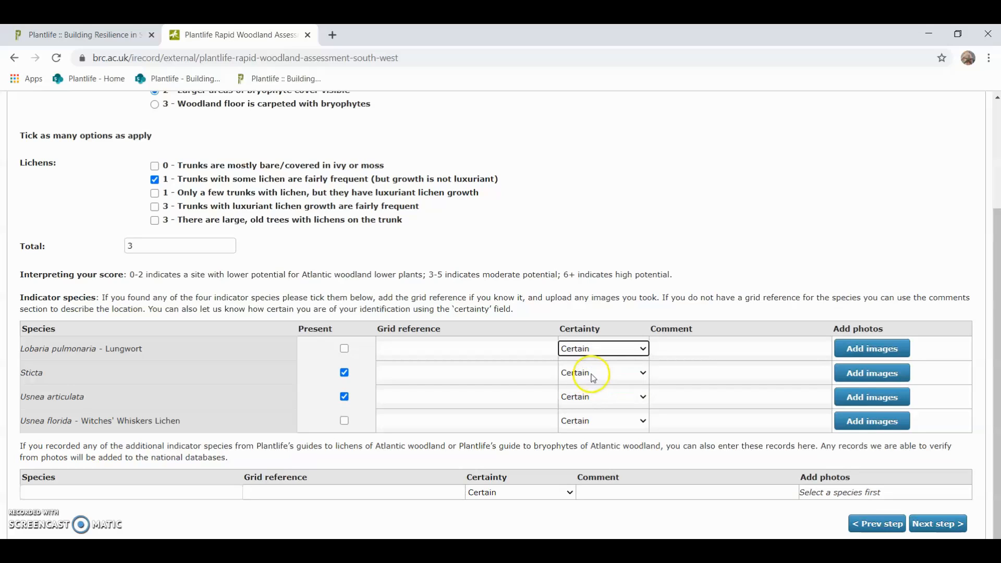
left_click(593, 378)
left_click(582, 392)
left_click(595, 395)
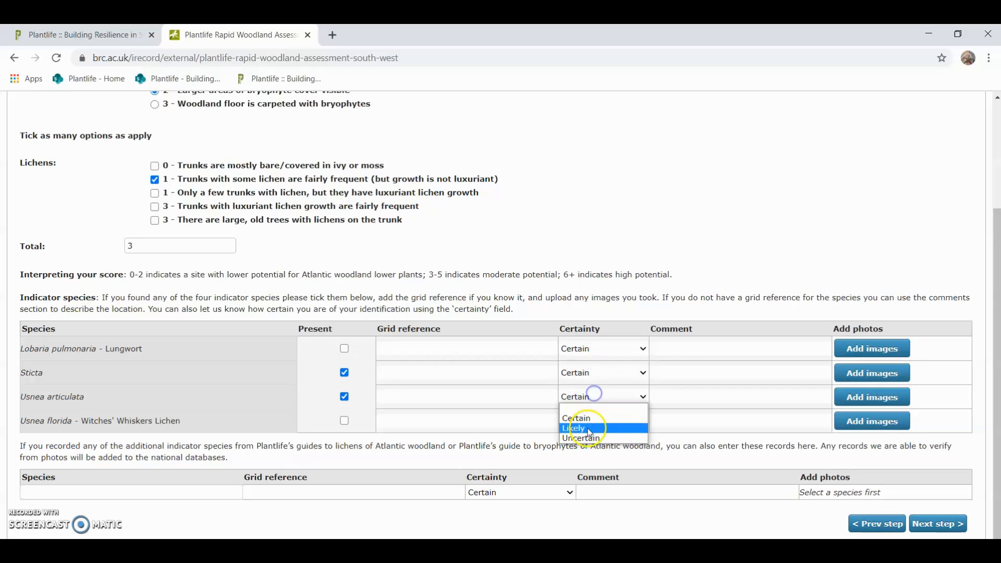
left_click(585, 431)
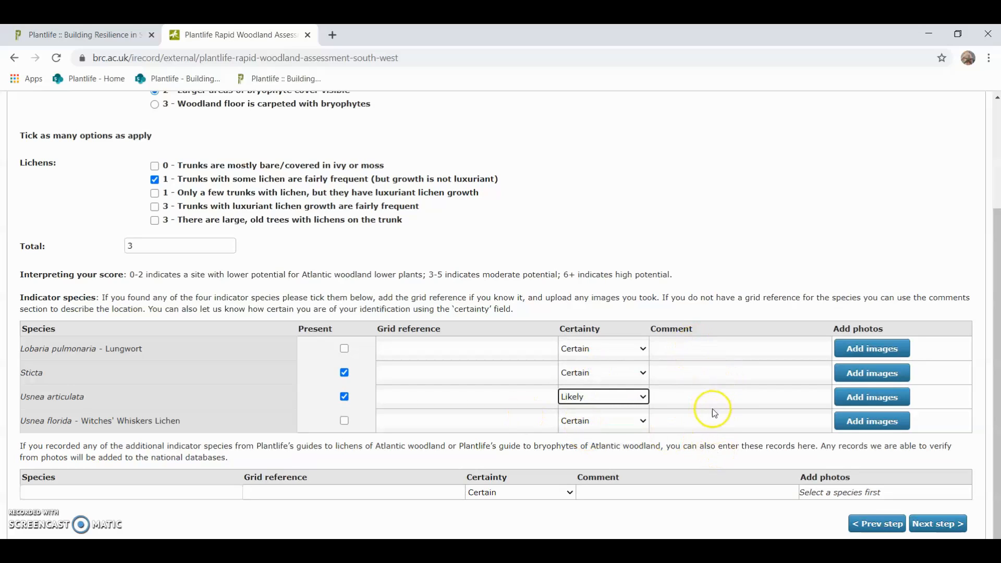
Step: Add the comment "Bad condition on the floor" to Sticta, leave the additional species row empty and continue to the threats assessment
left_click(687, 371)
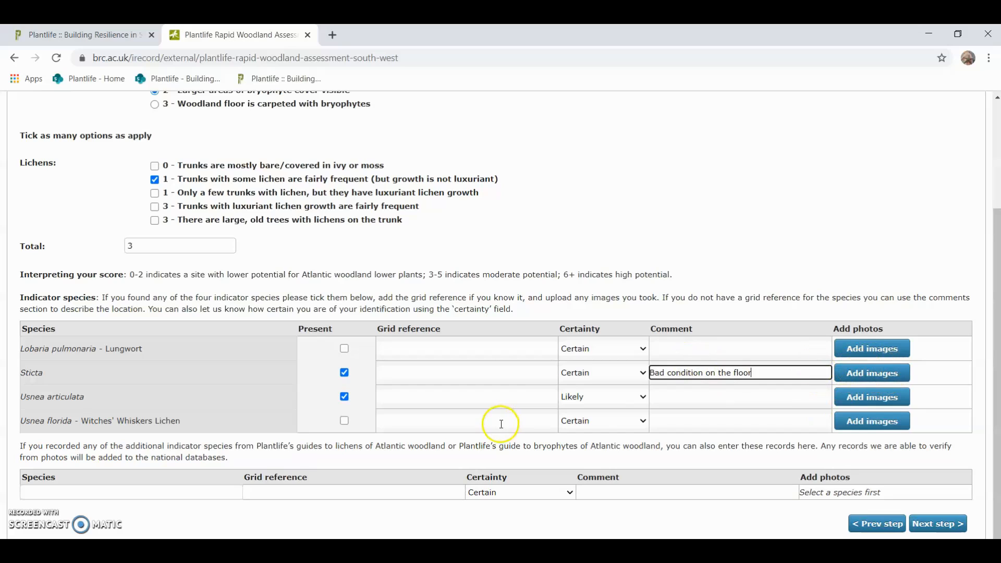
left_click(232, 504)
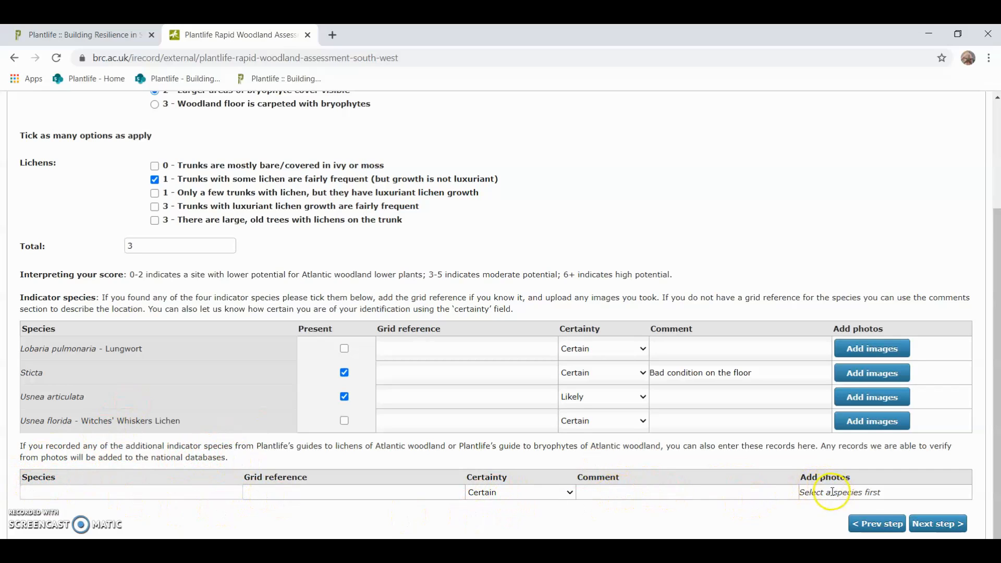
left_click(922, 524)
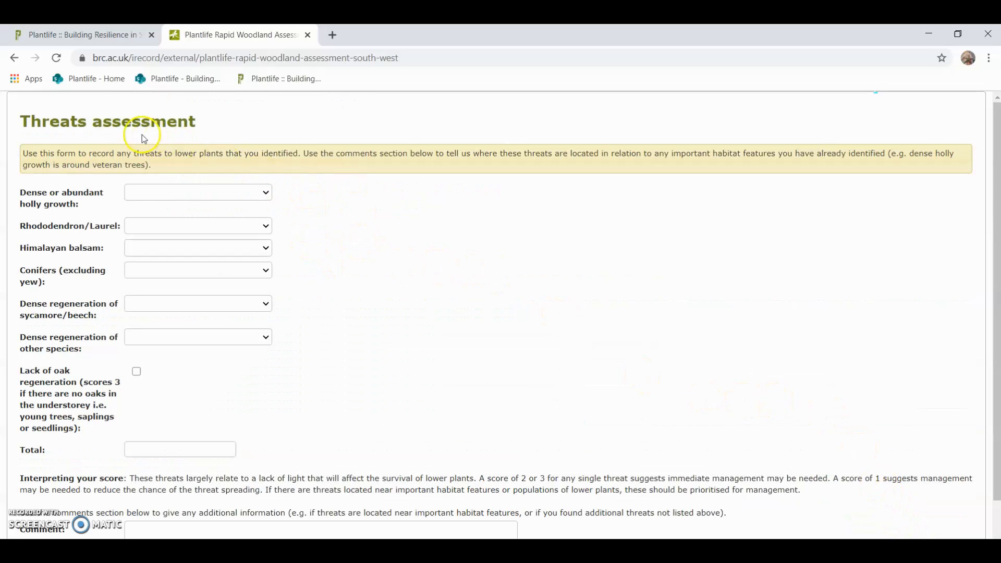
Step: Rate the threats as 0 for dense holly growth, 2 for rhododendron/laurel, 1 for Himalayan balsam and 0 for conifers
left_click(163, 191)
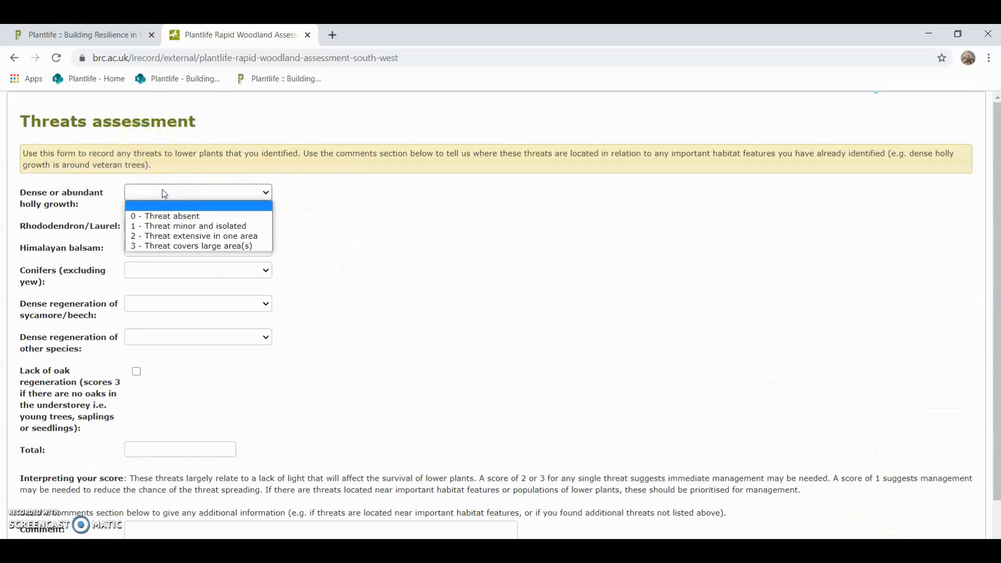
double_click(214, 195)
left_click(153, 215)
left_click(159, 226)
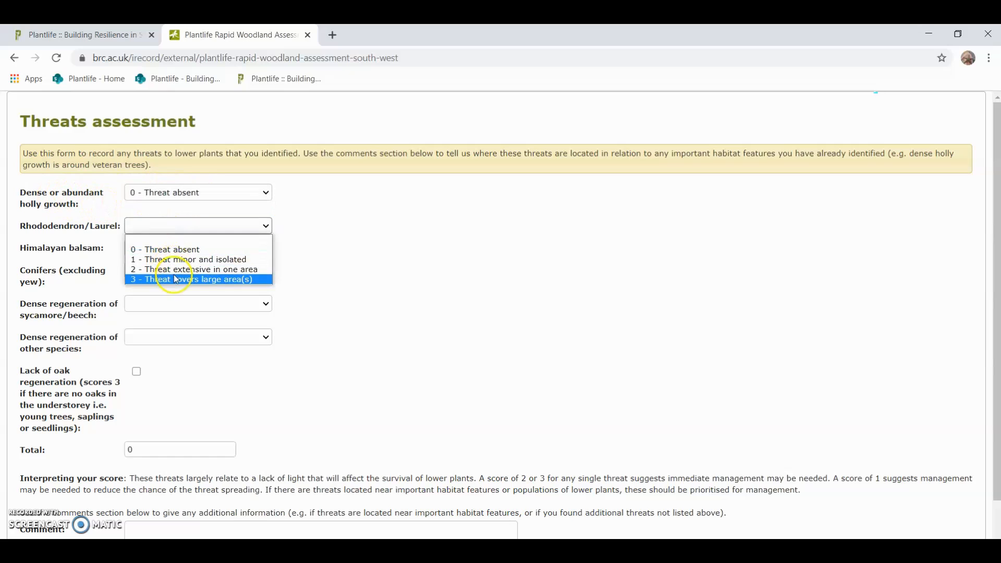
left_click(172, 270)
left_click(173, 247)
left_click(169, 278)
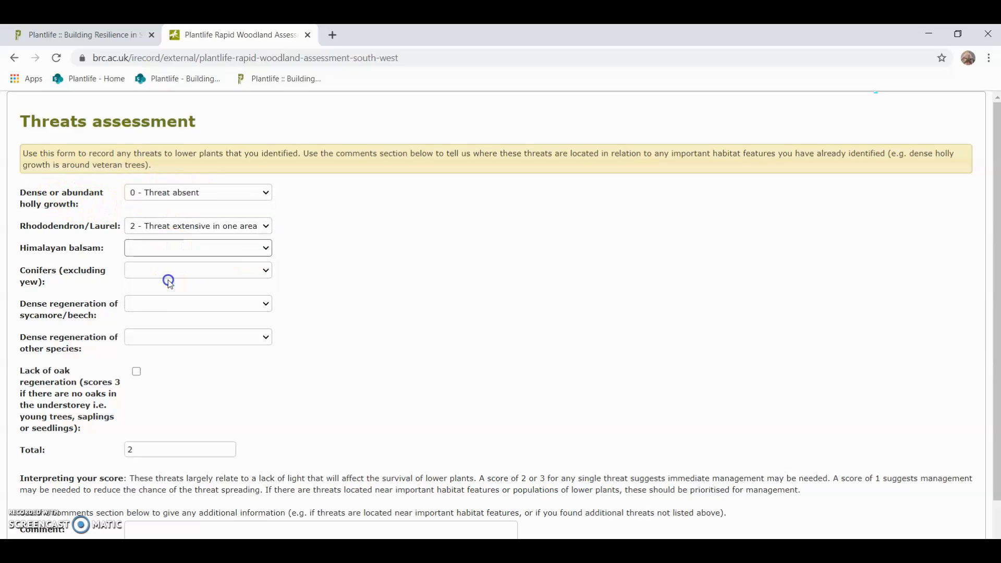
left_click(185, 278)
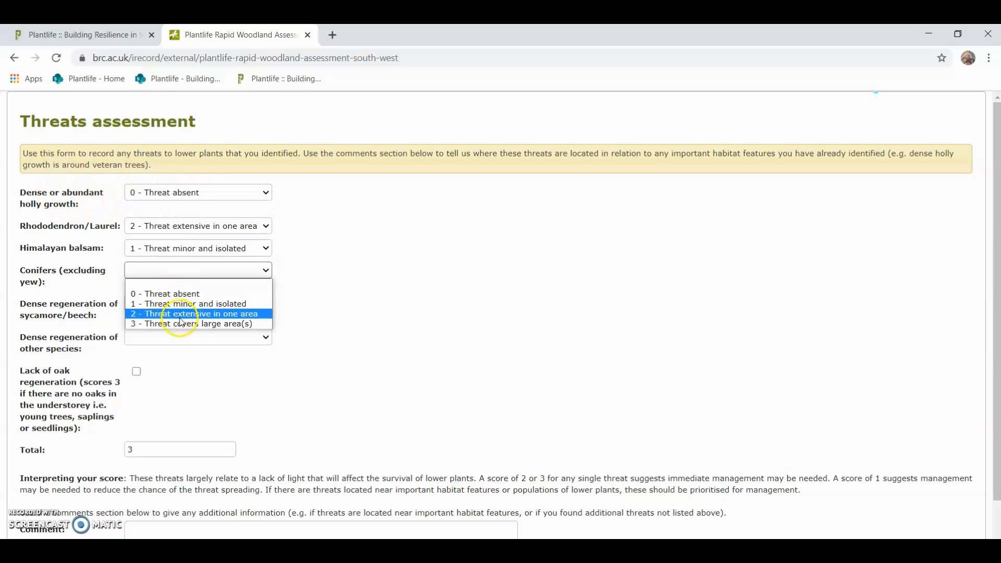
left_click(175, 293)
Step: Rate dense regeneration 0 for sycamore/beech and 1 for other species, mark lack of oak regeneration, and continue to the management assessment
left_click(187, 314)
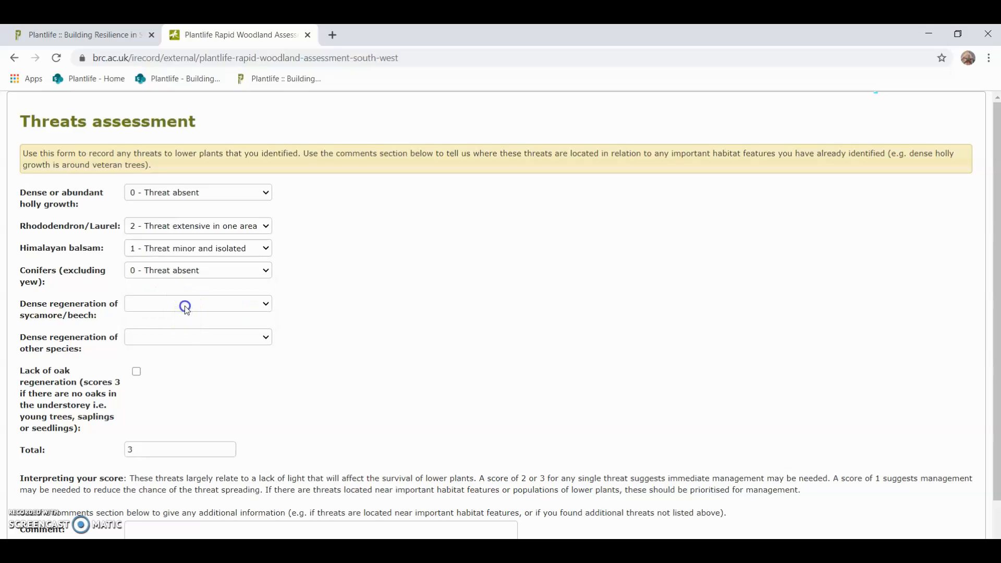
left_click(185, 327)
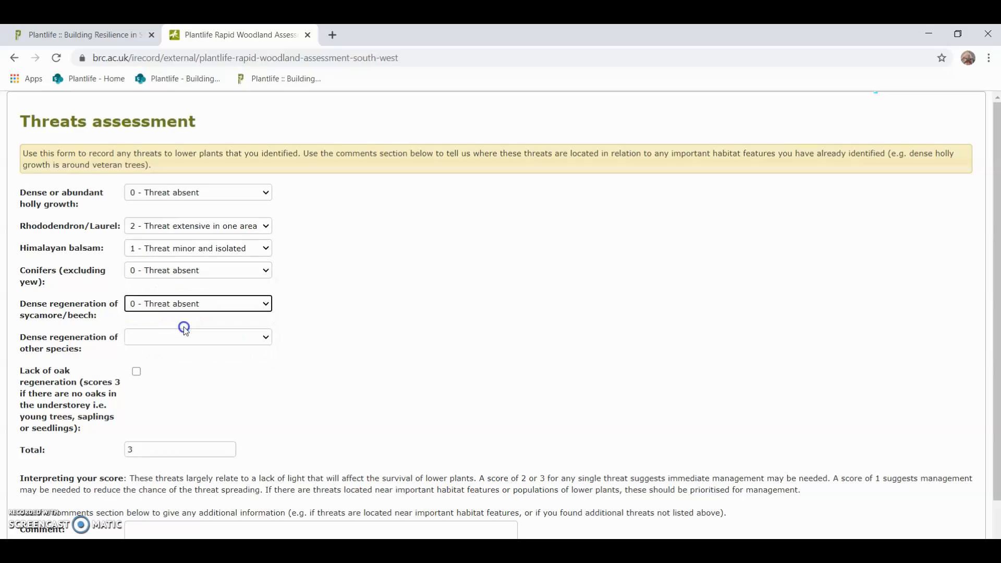
left_click(187, 338)
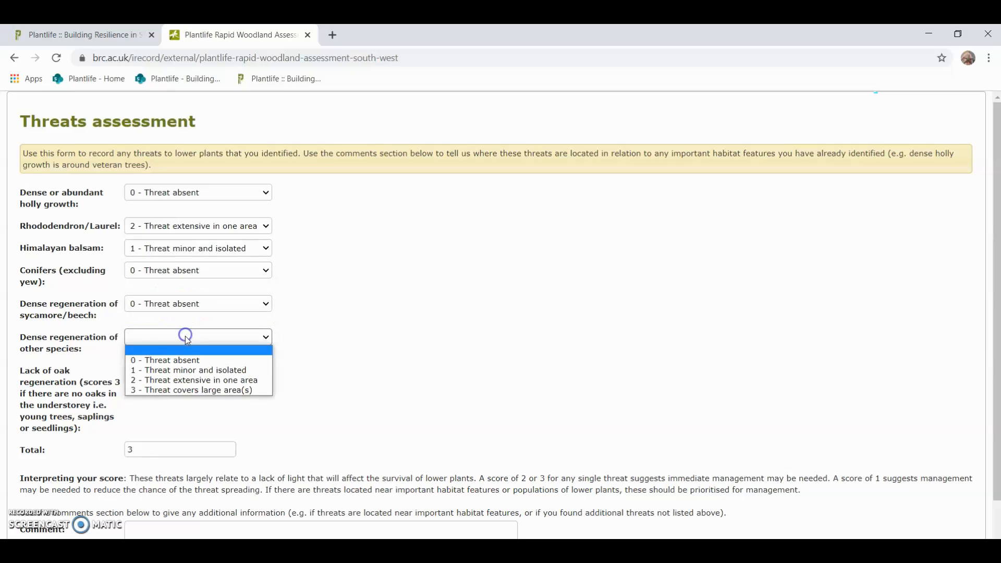
left_click(188, 370)
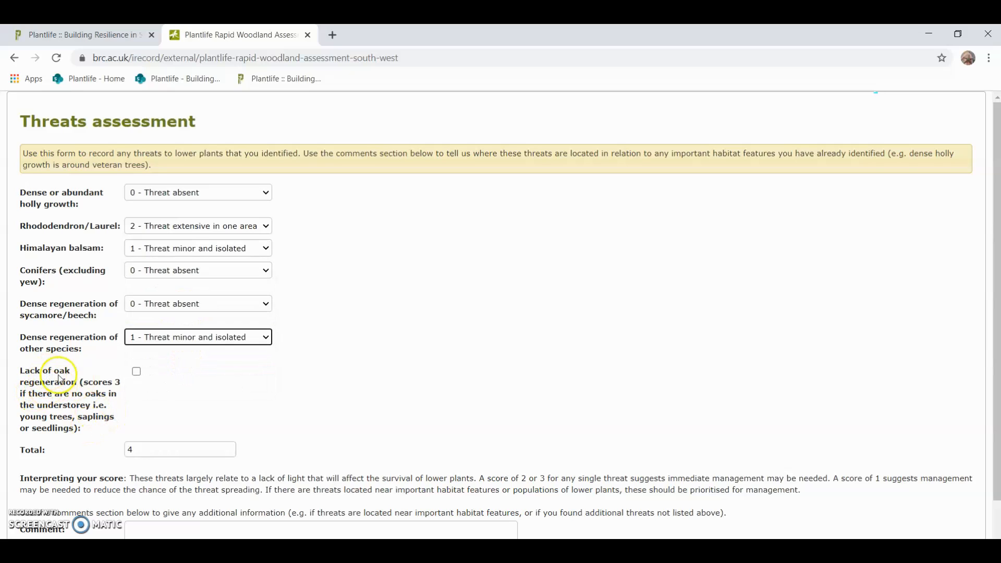
left_click(139, 372)
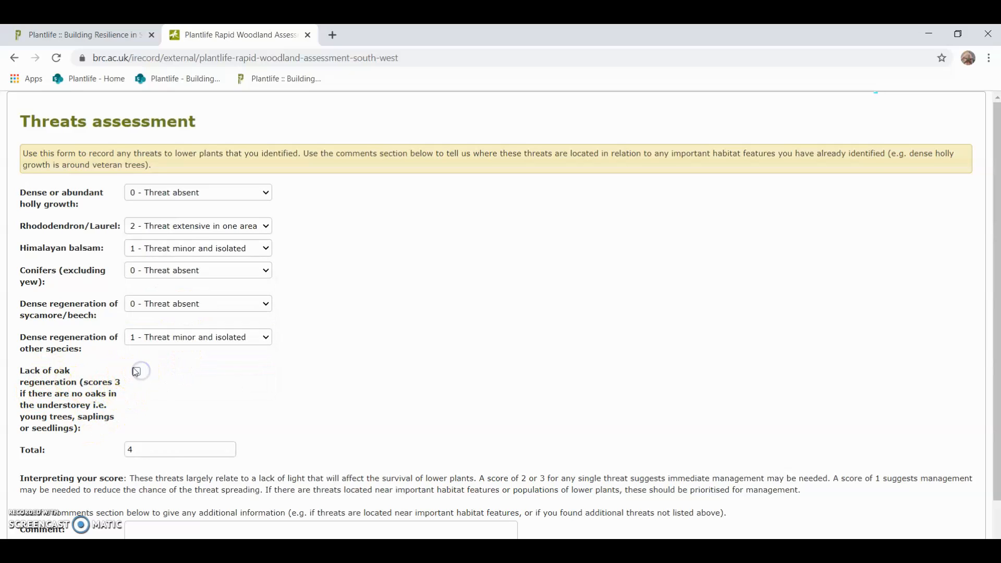
scroll(224, 401, "down", 1)
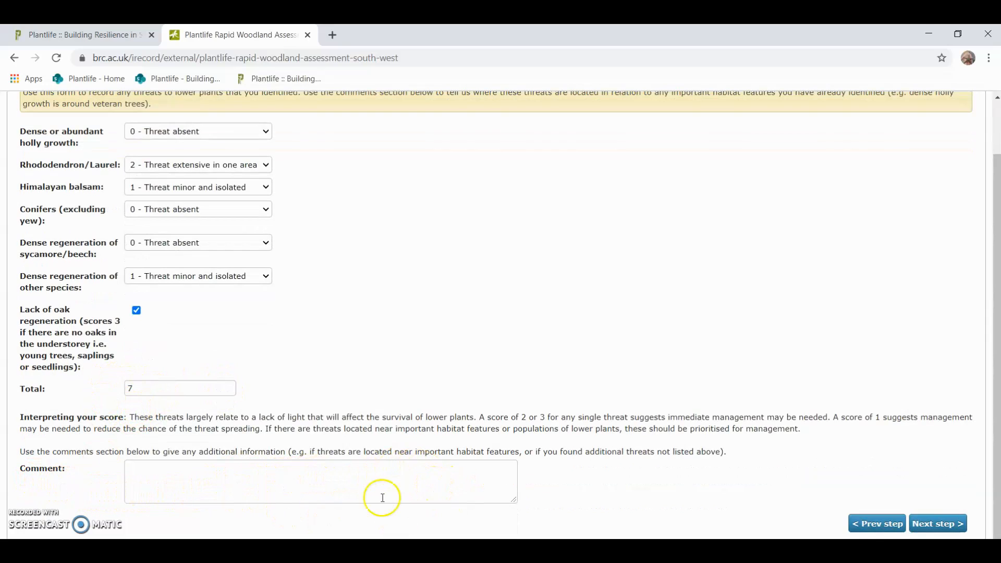
left_click(935, 525)
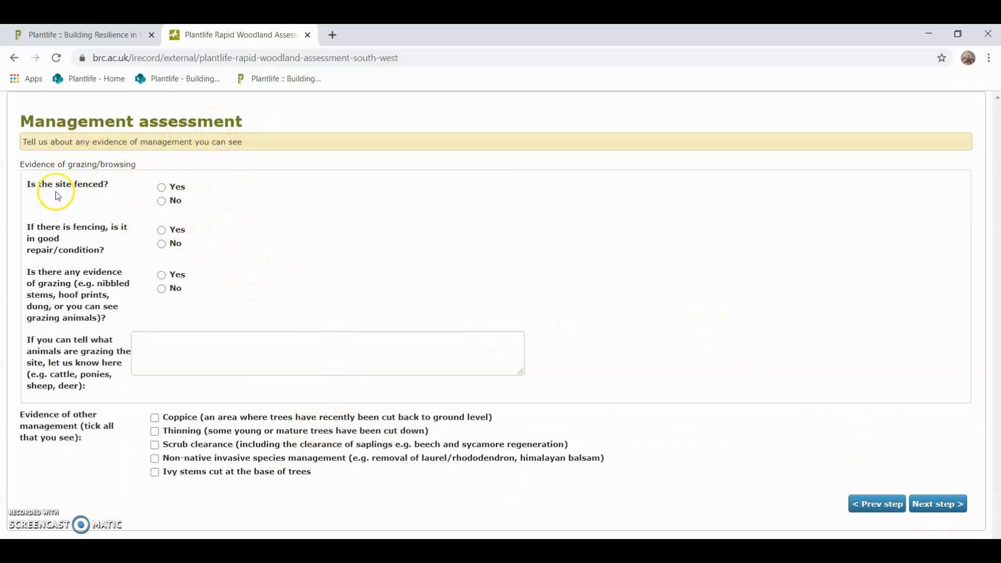
Step: Record the site as fenced, fencing not in good repair, grazing evident from "ponies" and thinning seen, and continue to additional comments
left_click(162, 189)
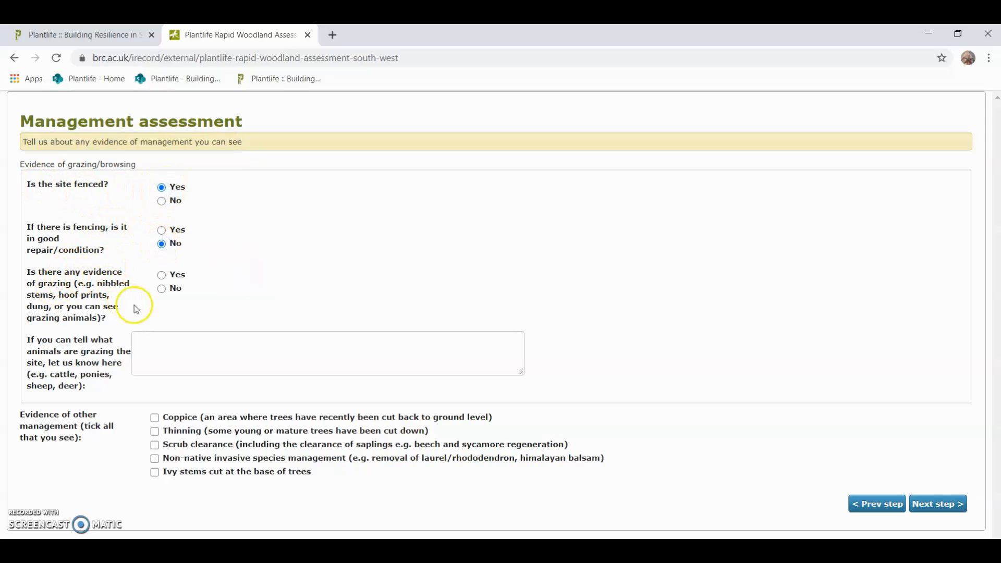
left_click(163, 346)
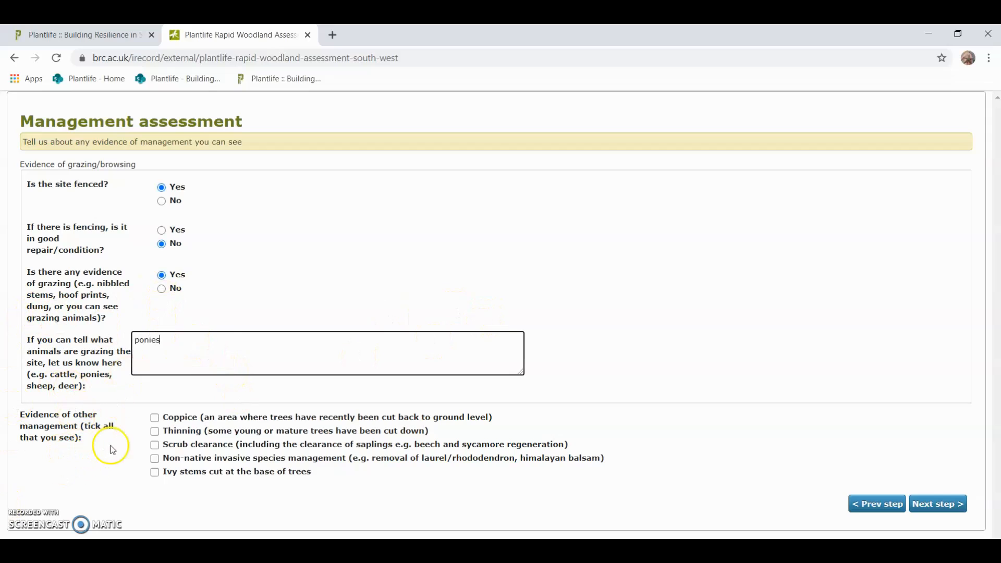
left_click(155, 433)
left_click(928, 507)
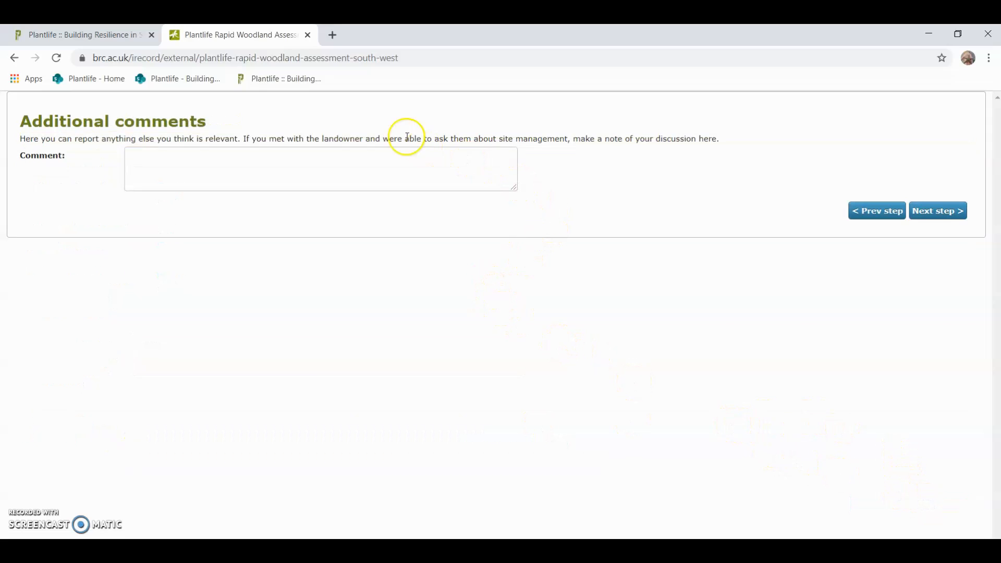
Step: Leave the additional comment empty, continue to further information, and enter the surveyor's first name, surname and e-mail address
left_click(171, 166)
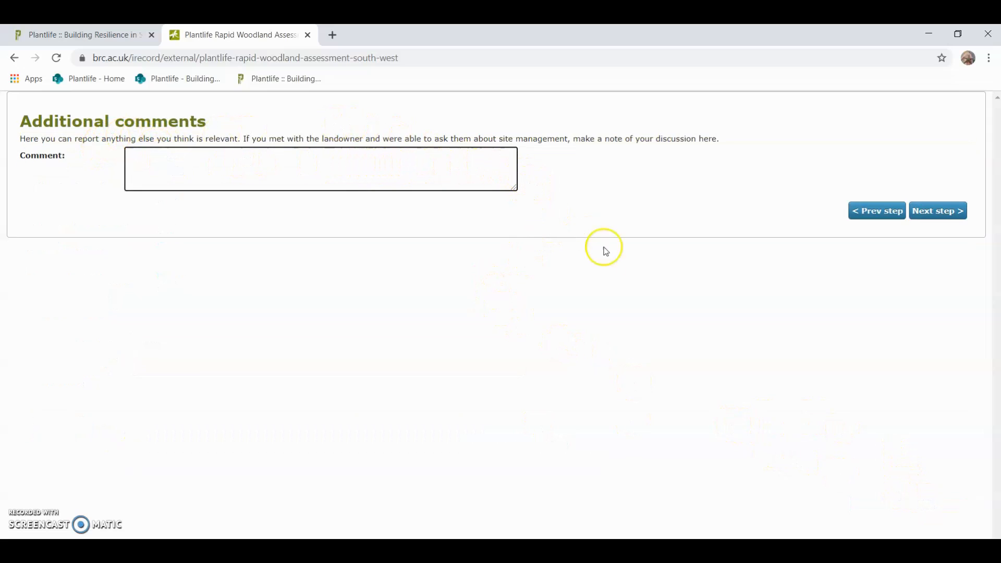
left_click(919, 214)
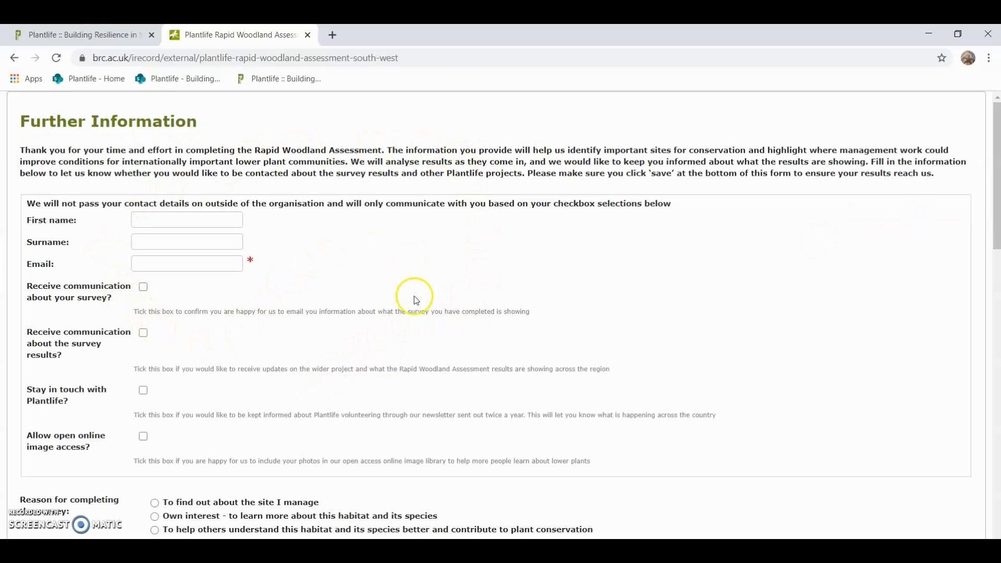
left_click(141, 221)
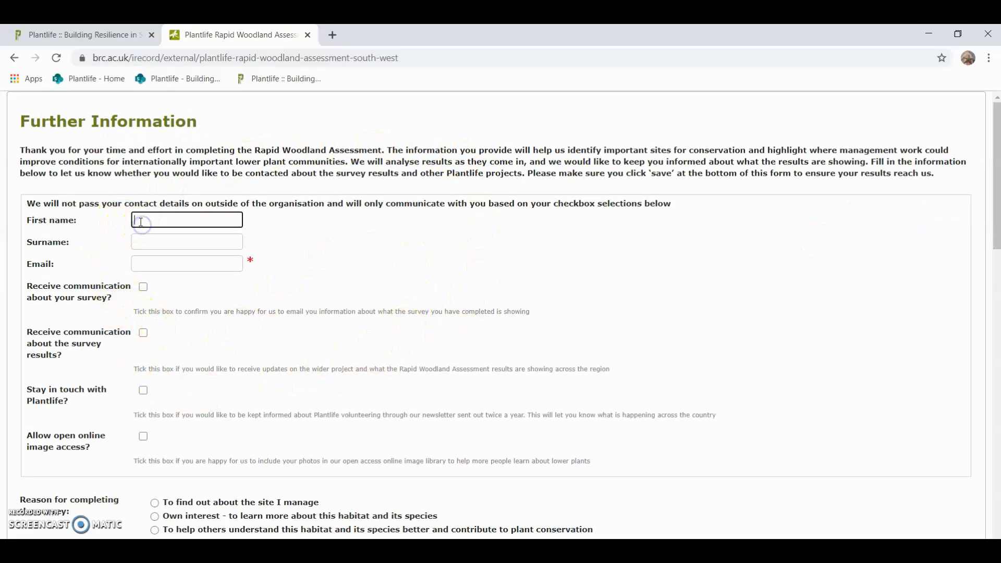
key("Tab")
type("Hind")
key("Tab")
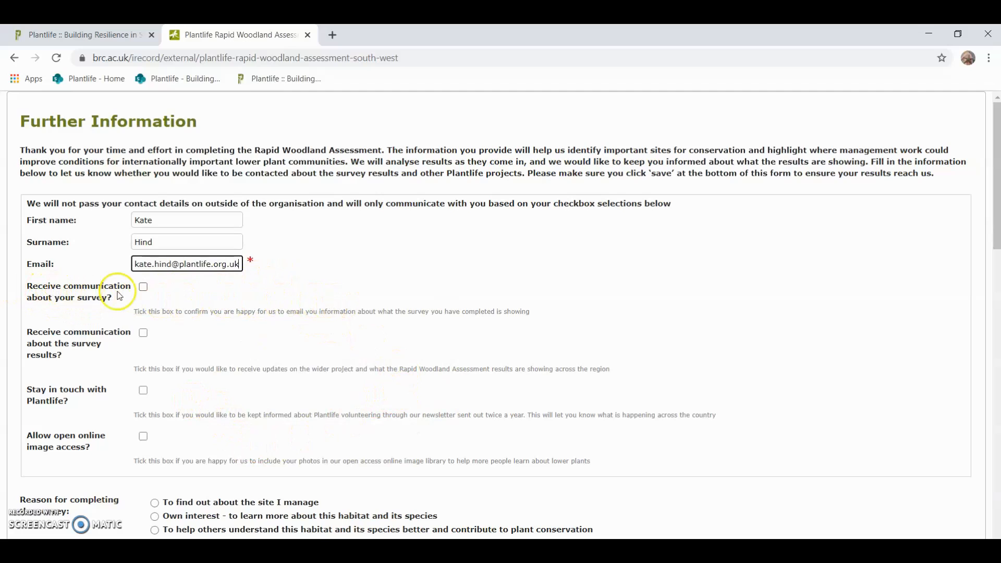
Step: Opt in to communication about the survey, communication about the survey results, staying in touch with Plantlife and open online image access
left_click(143, 287)
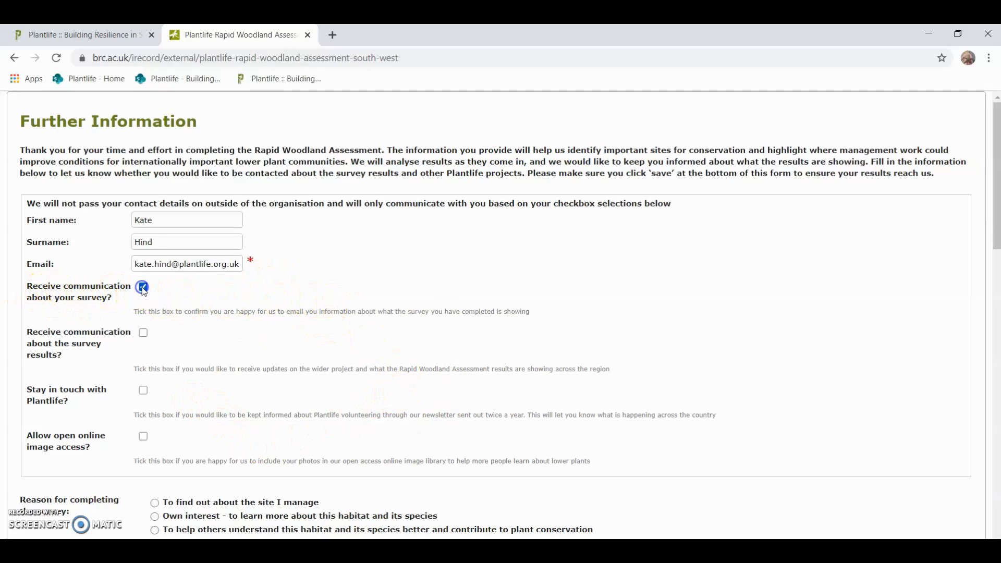
scroll(157, 350, "down", 2)
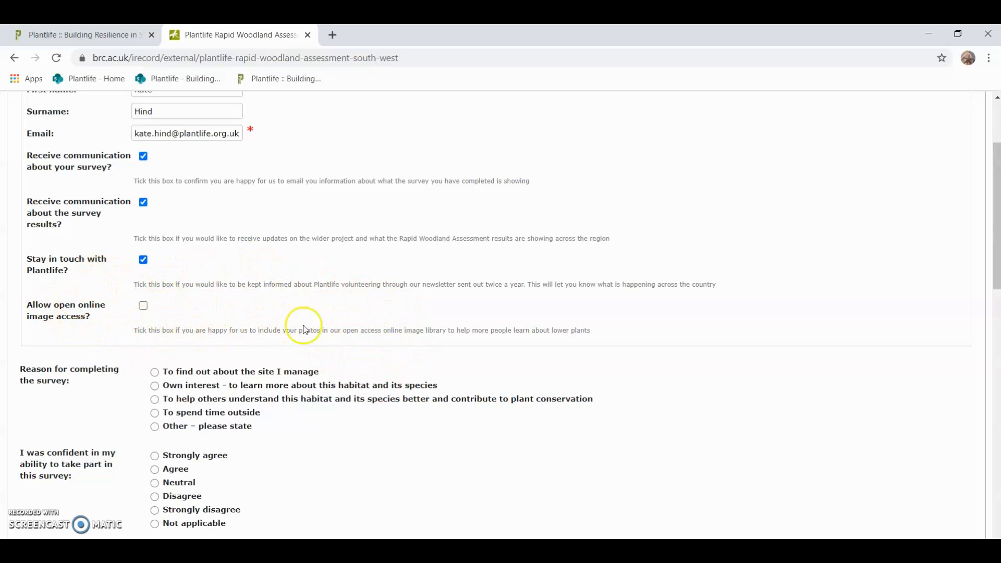
left_click(144, 308)
Step: Give helping others understand the habitat and contribute to plant conservation as the reason, and answer Agree for confidence, training support and increased botanical skills
scroll(52, 335, "down", 2)
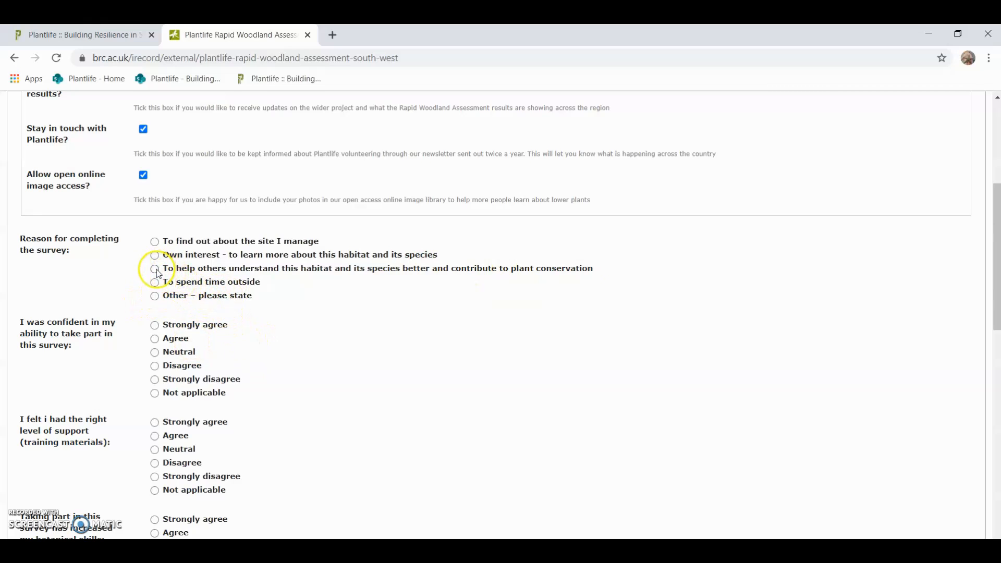
scroll(196, 319, "down", 3)
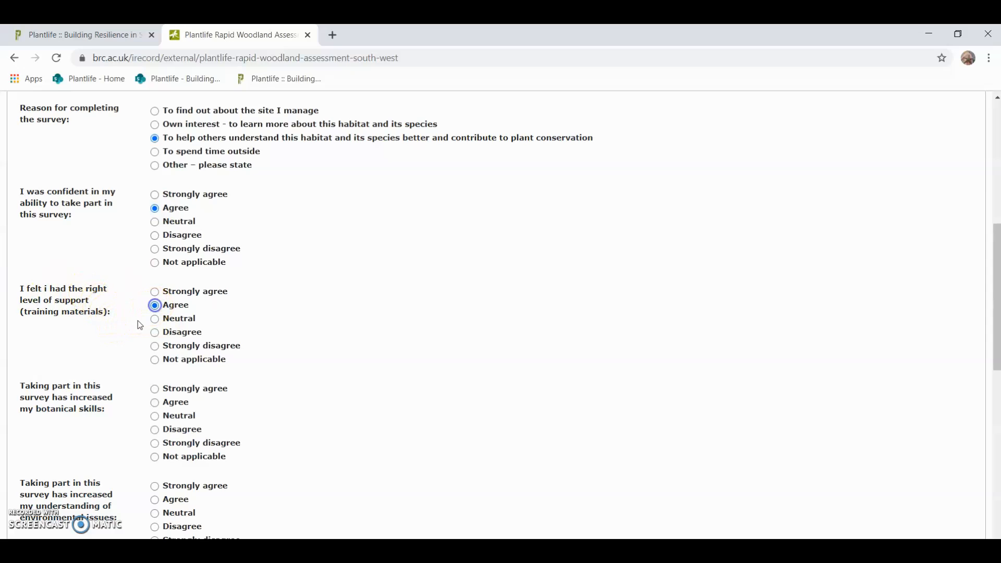
scroll(140, 325, "down", 2)
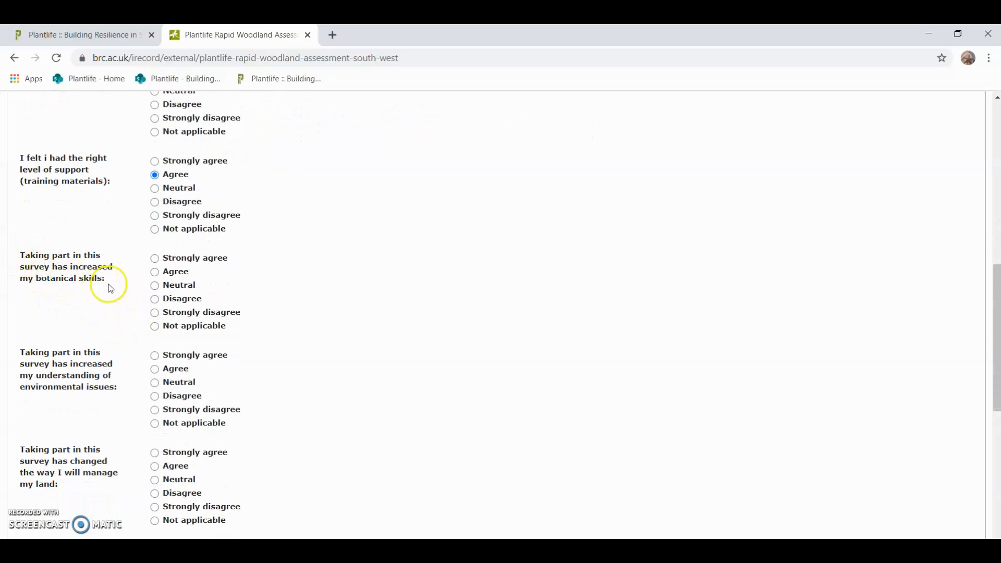
left_click(155, 273)
Step: Answer Agree for environmental understanding, Not applicable for changed land management, Strongly agree for enjoying the activity and Agree for future PL surveys
scroll(67, 280, "down", 2)
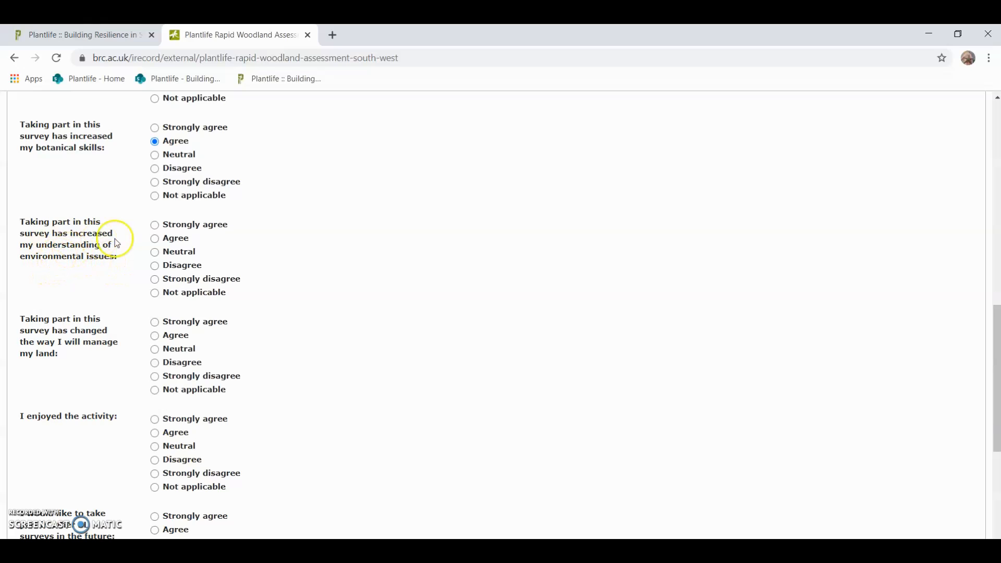
scroll(107, 324, "down", 2)
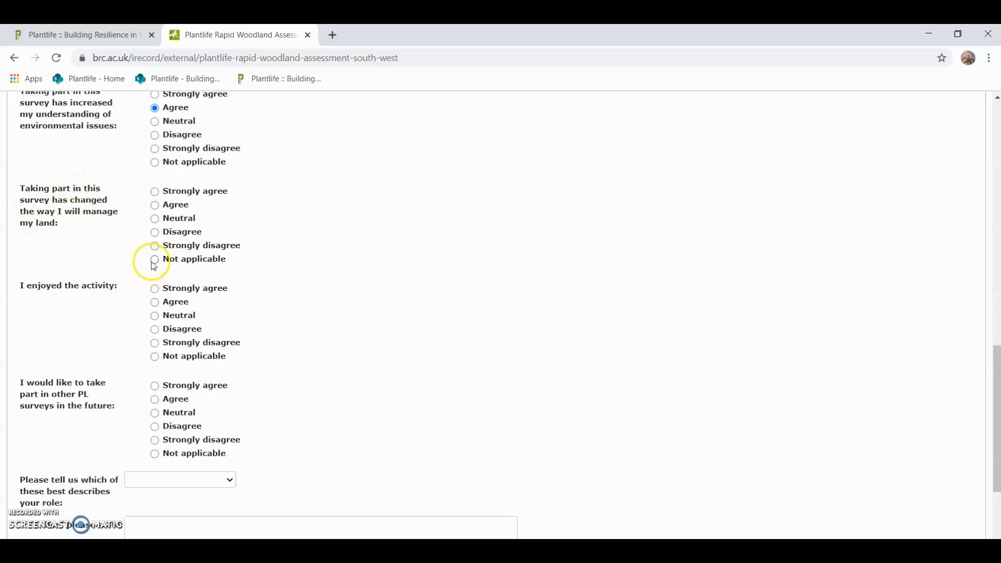
scroll(127, 272, "down", 3)
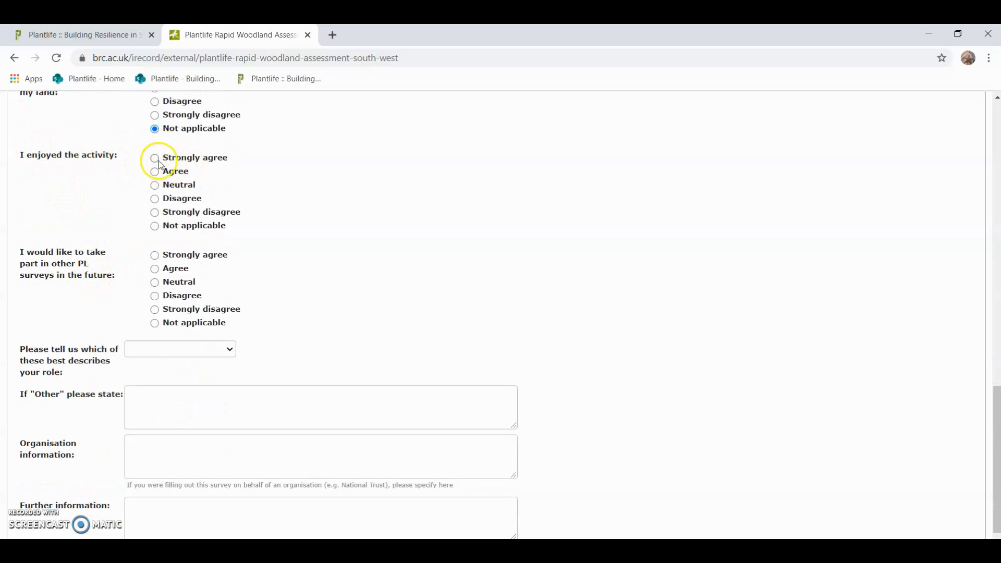
scroll(68, 210, "down", 2)
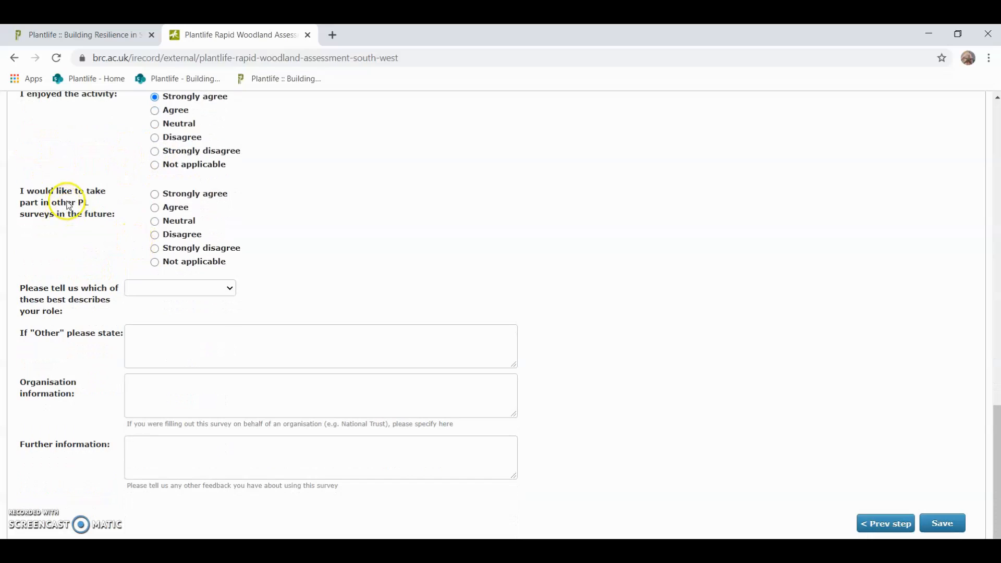
left_click(157, 211)
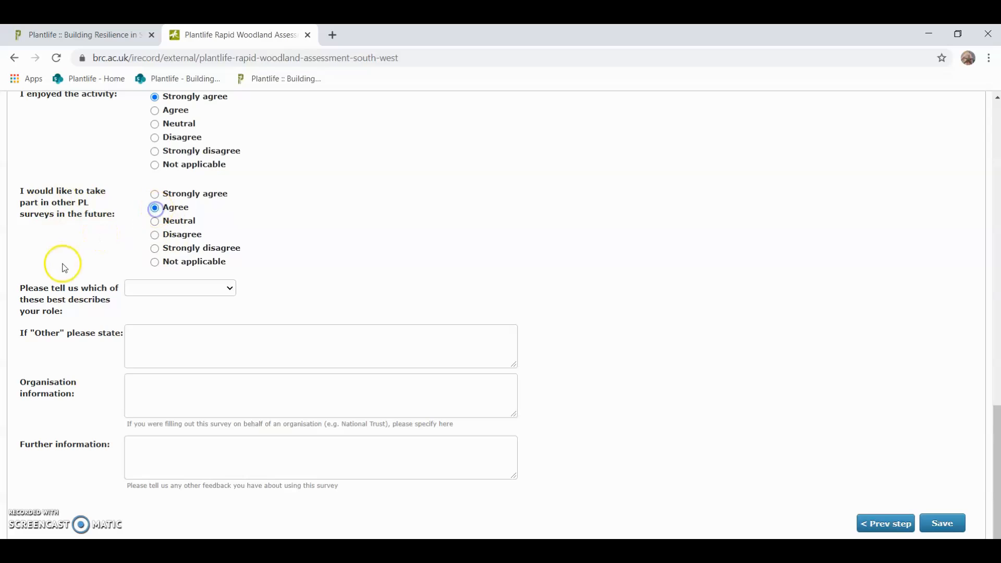
Step: Set the role to Volunteer, leave the "Other", organisation and further information fields empty, and save the survey
left_click(159, 290)
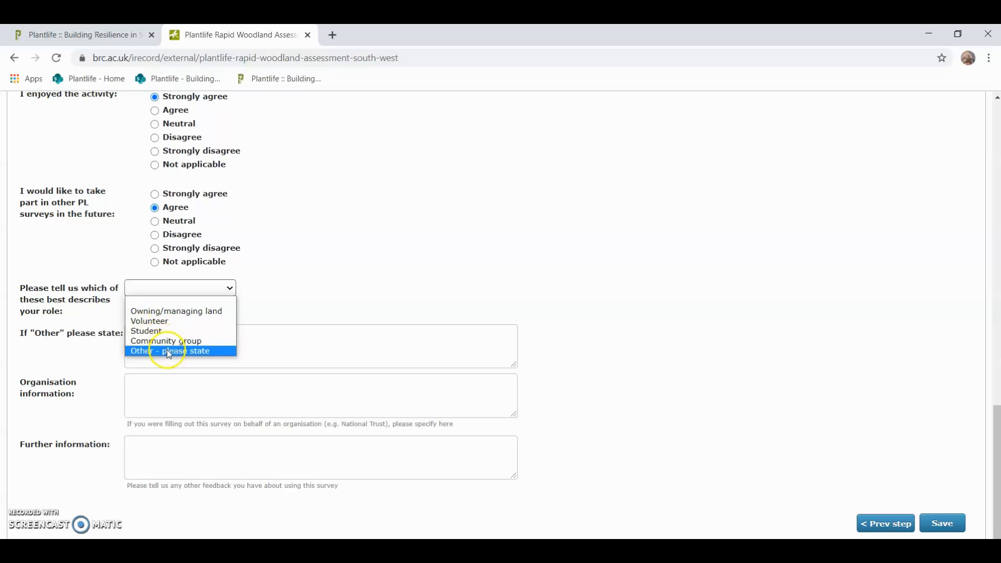
left_click(155, 322)
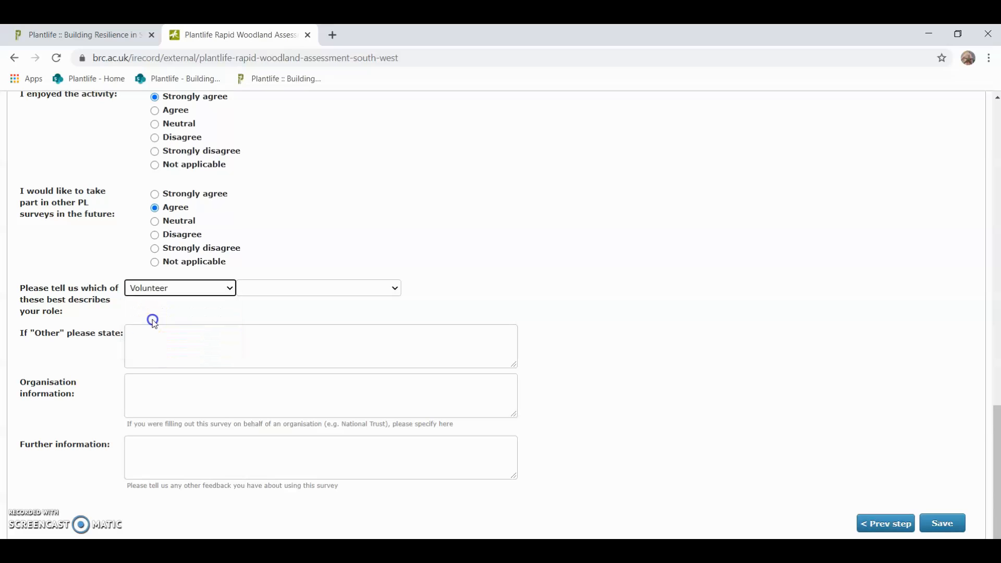
left_click(180, 338)
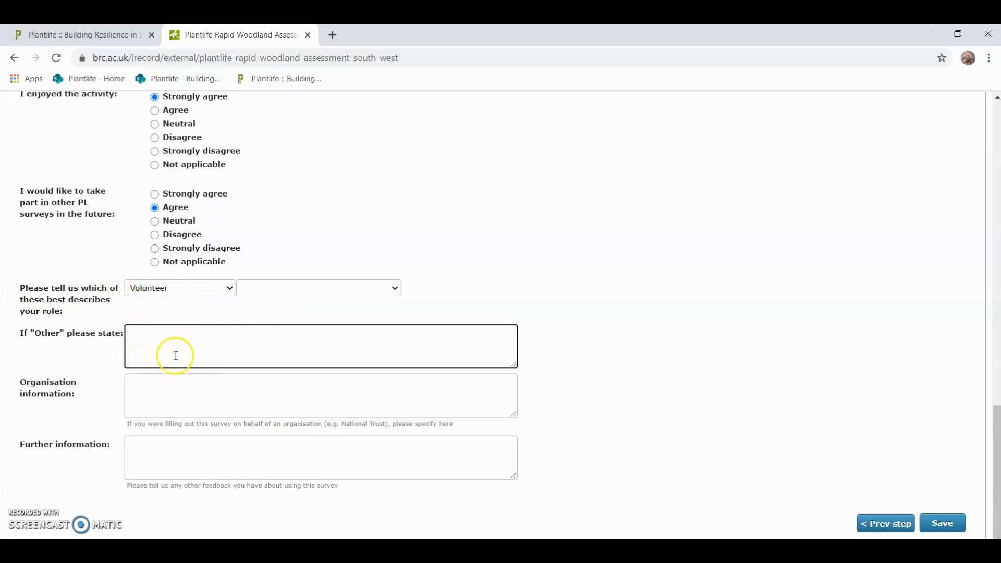
left_click(168, 383)
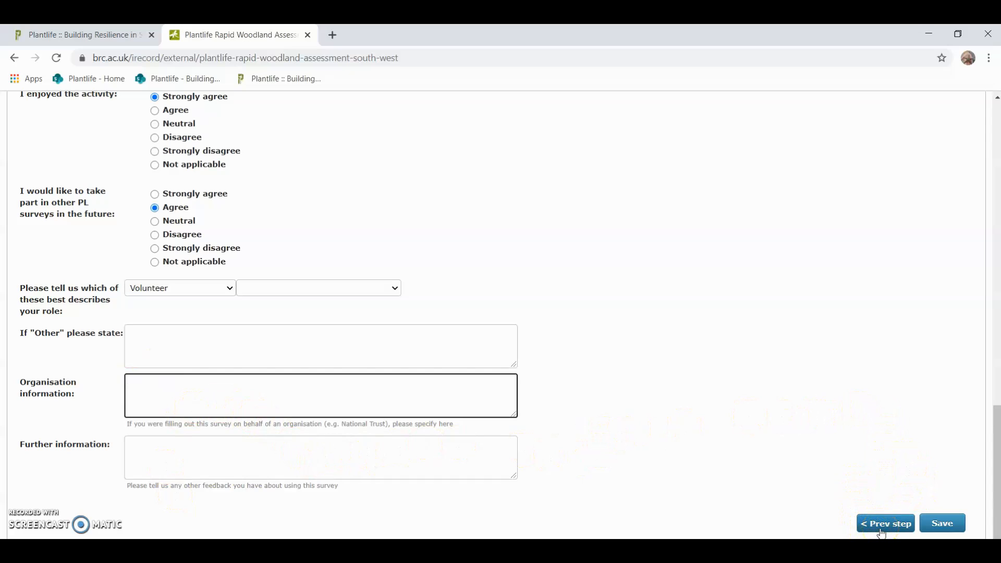
left_click(940, 526)
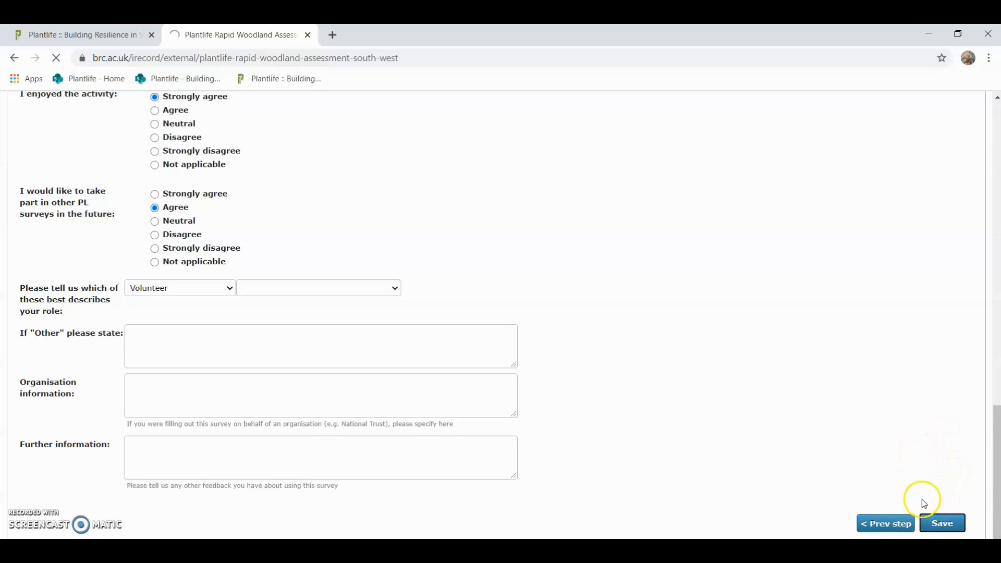